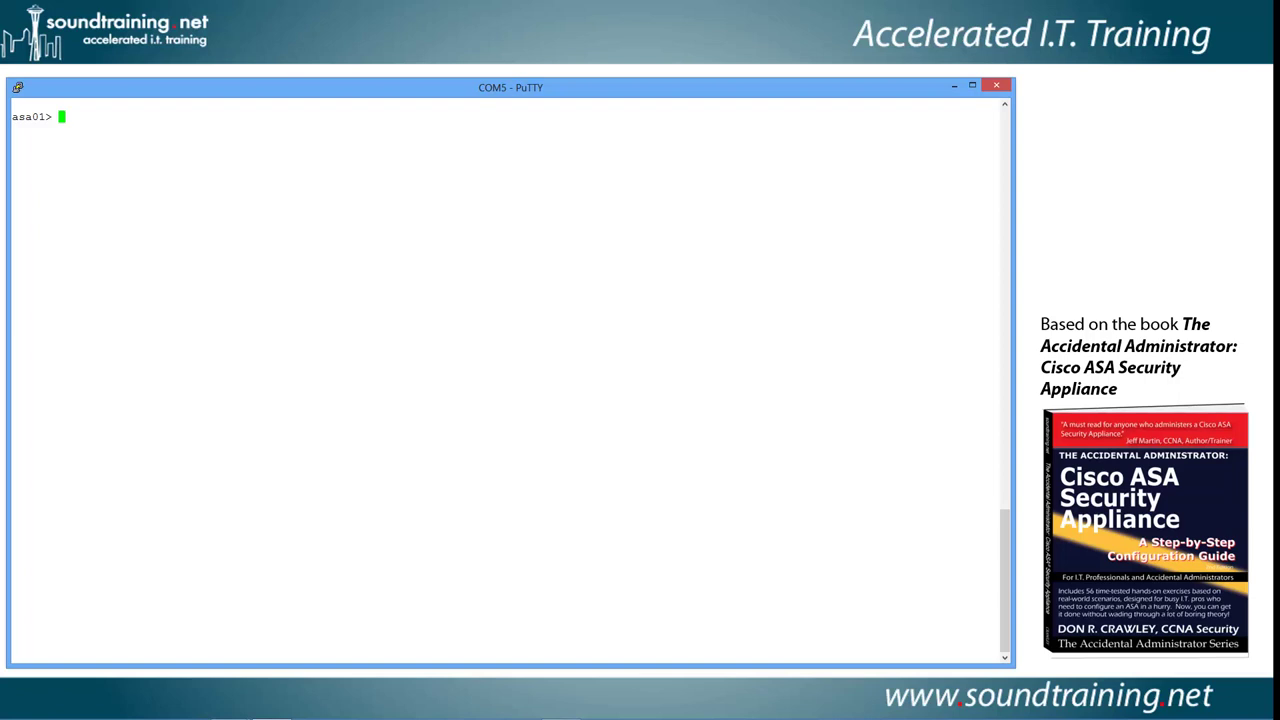
# - Enter privileged mode and erase the ASA's startup configuration with wr er
pyautogui.write('en')
pyautogui.press('Return')
pyautogui.press('Return')
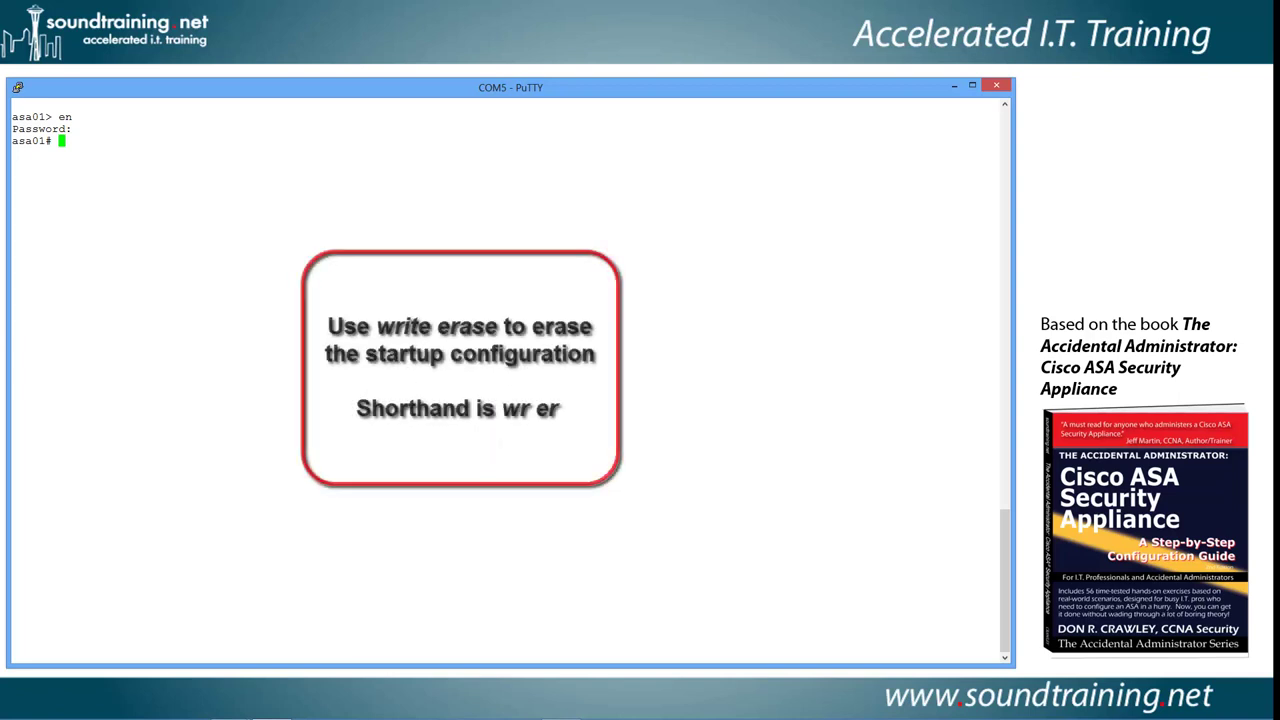
pyautogui.write('wr er')
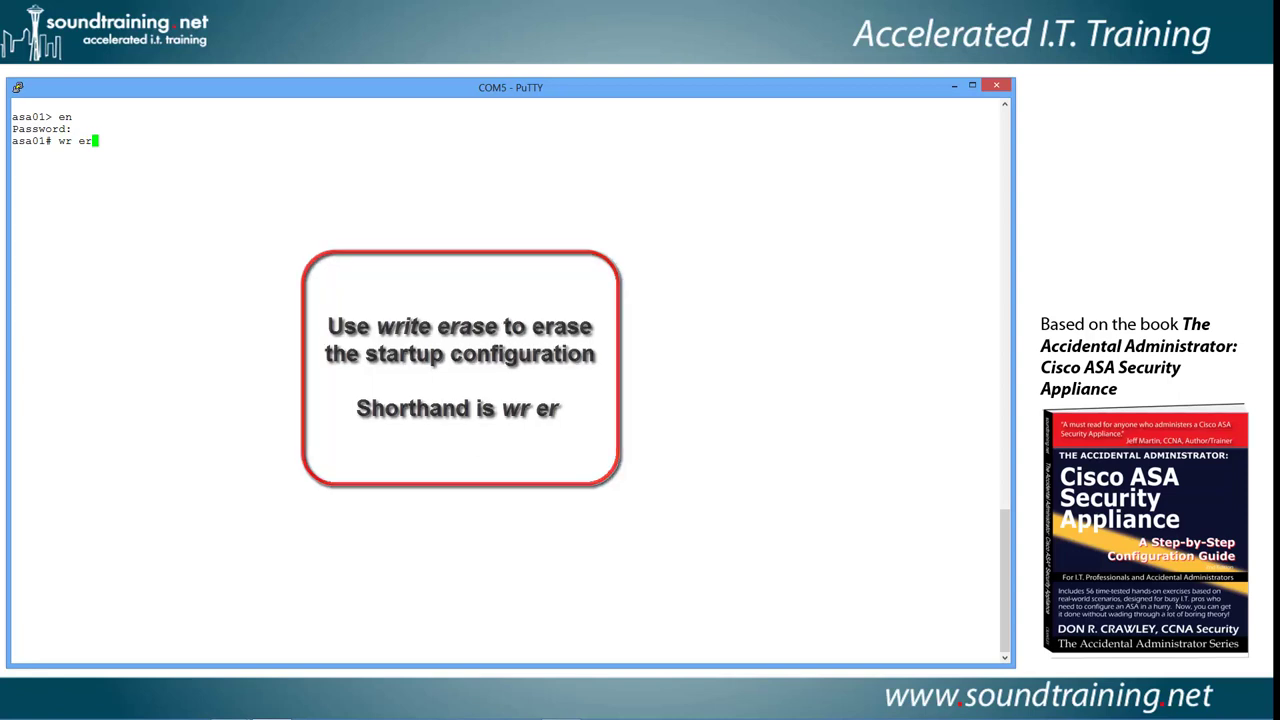
pyautogui.press('Return')
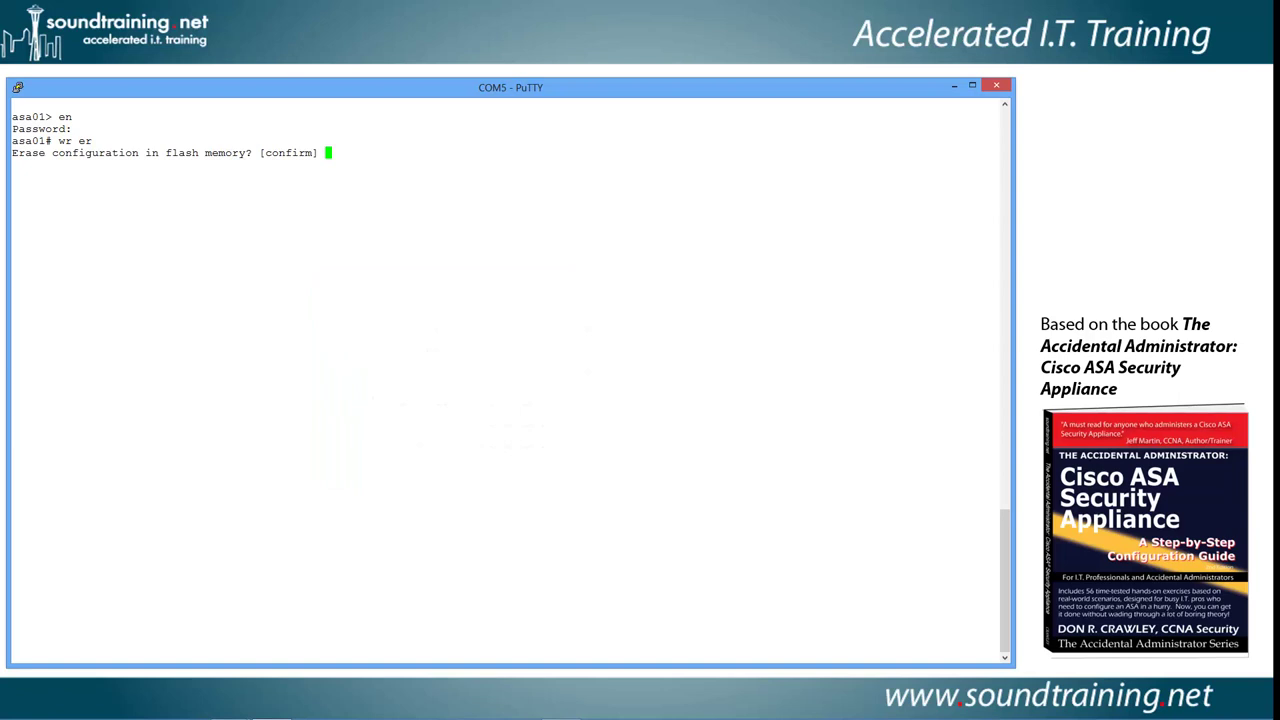
pyautogui.press('Return')
# - Show the startup configuration to confirm it's empty, then enter reload noconfirm
pyautogui.write('show startu')
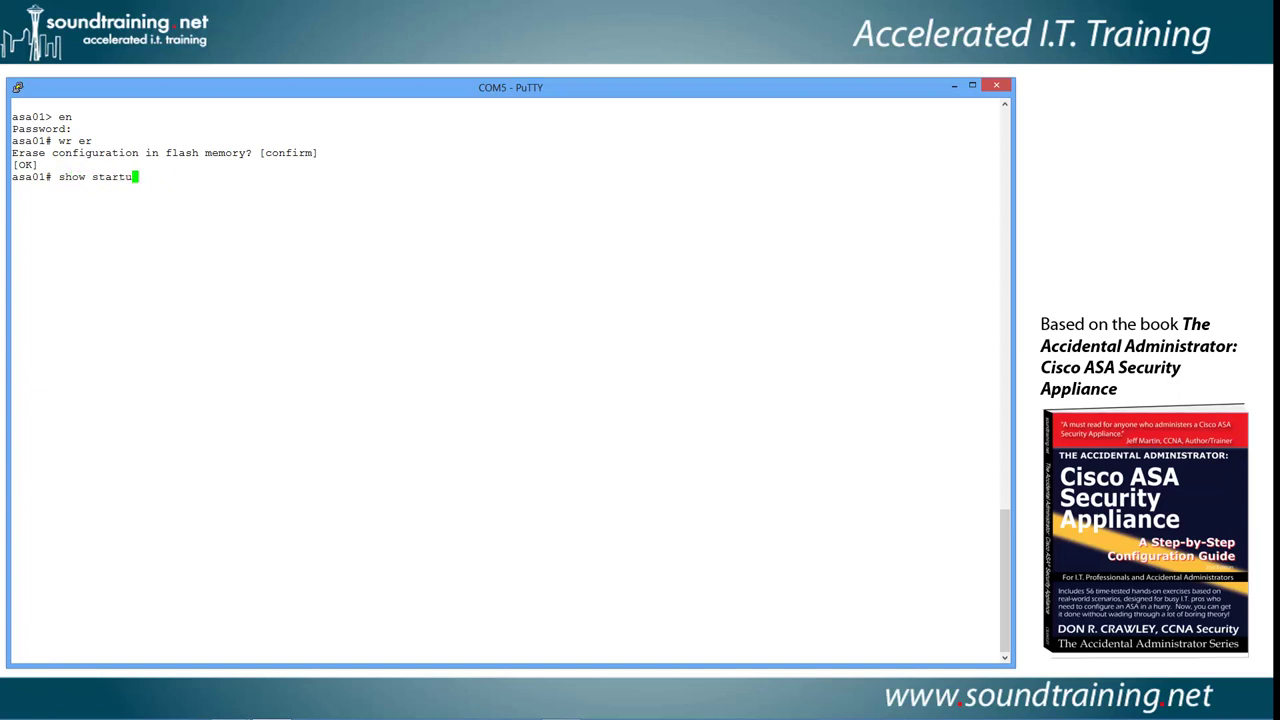
pyautogui.write('p-config')
pyautogui.press('Return')
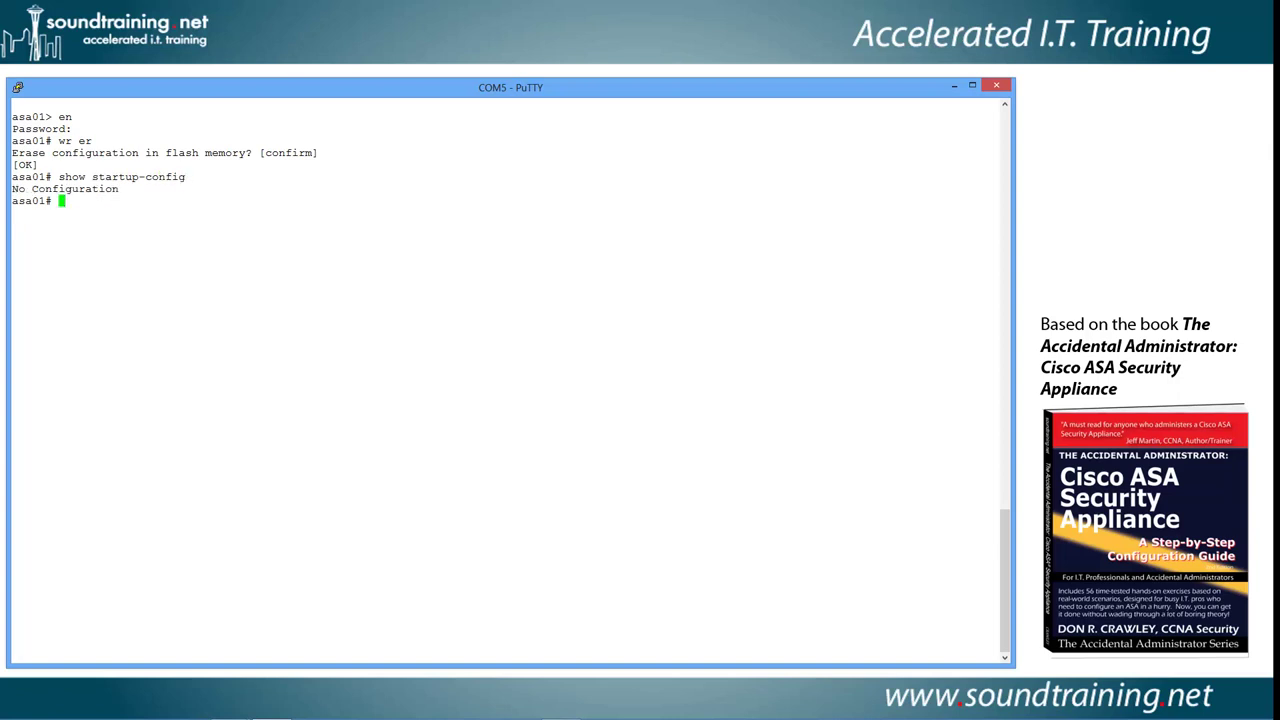
pyautogui.write('reload noconfirm')
# - Reload the ASA and decline the interactive pre-configuration prompt
pyautogui.press('Return')
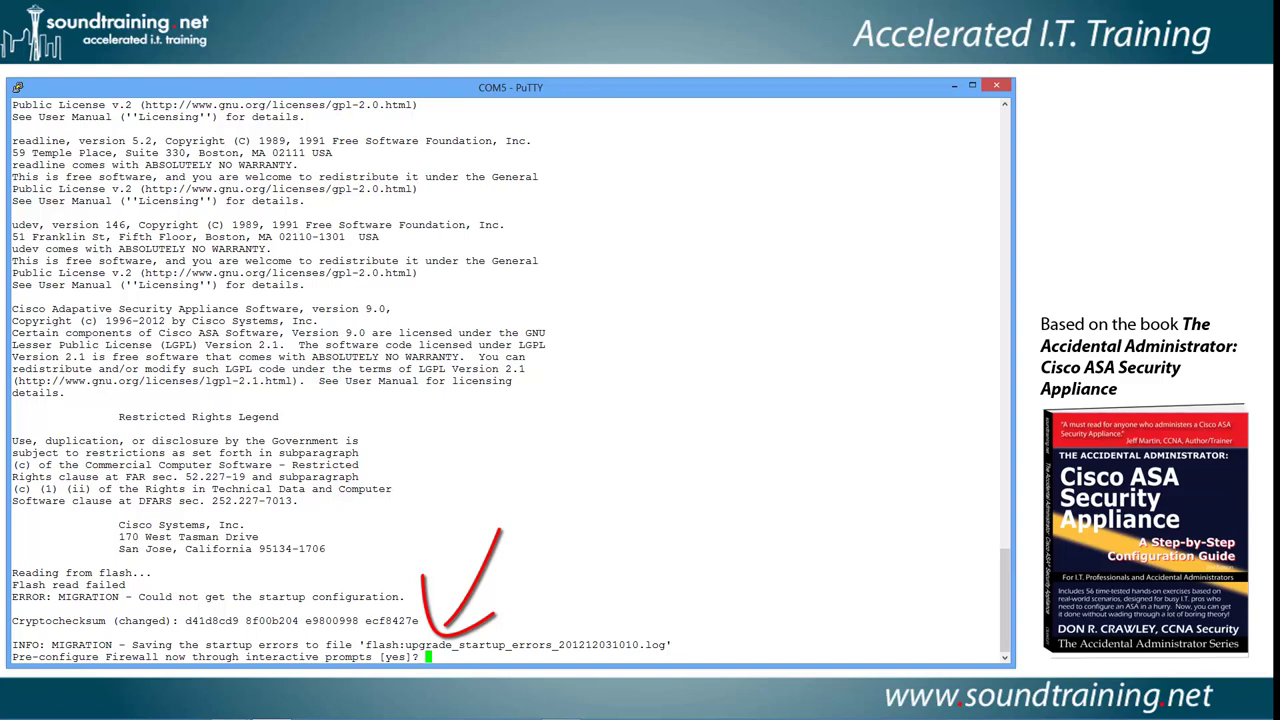
pyautogui.write('no')
pyautogui.press('Return')
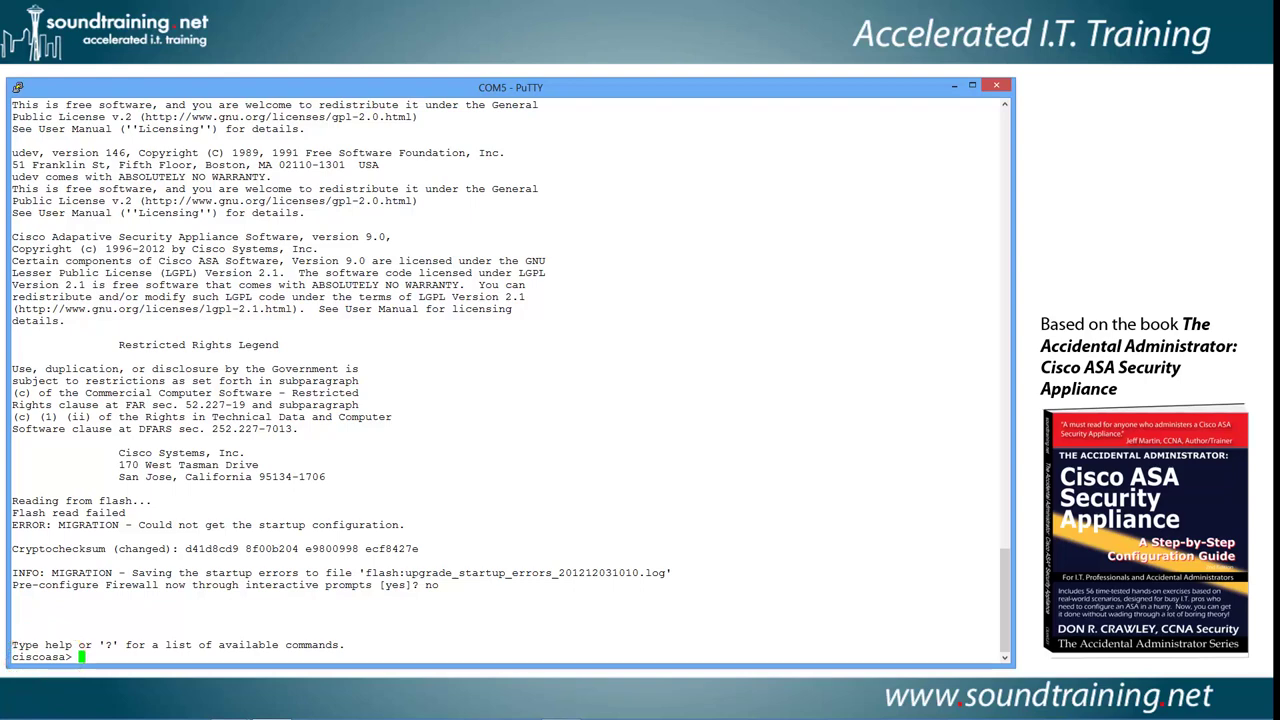
# - Regain privileged mode with an empty enable password and confirm show start reports No Configuration
pyautogui.write('en')
pyautogui.press('Return')
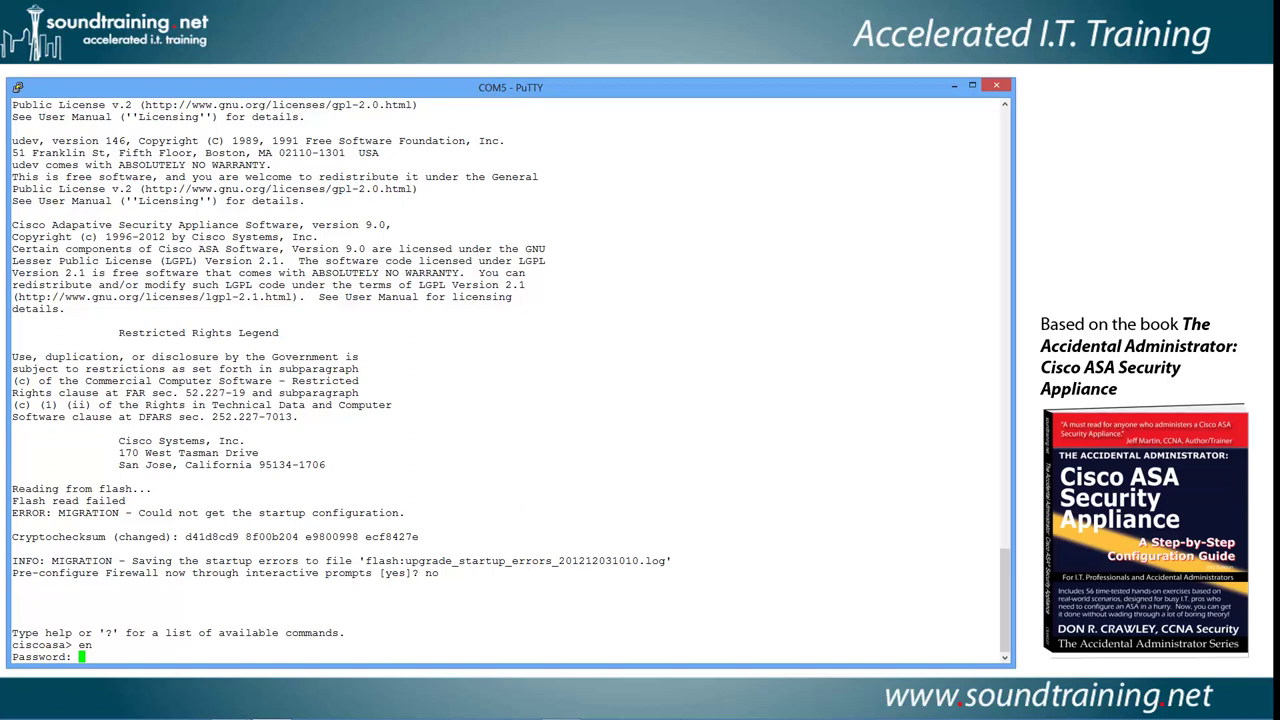
pyautogui.press('Return')
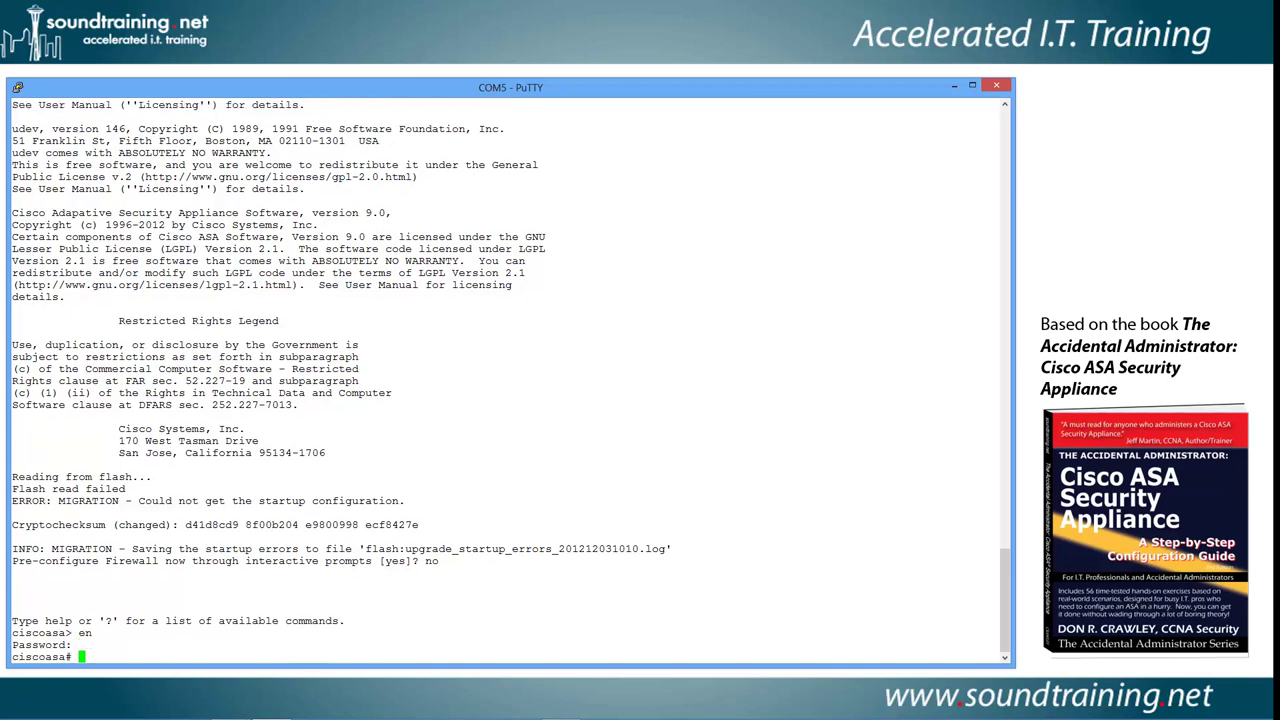
pyautogui.write('show start')
pyautogui.press('Return')
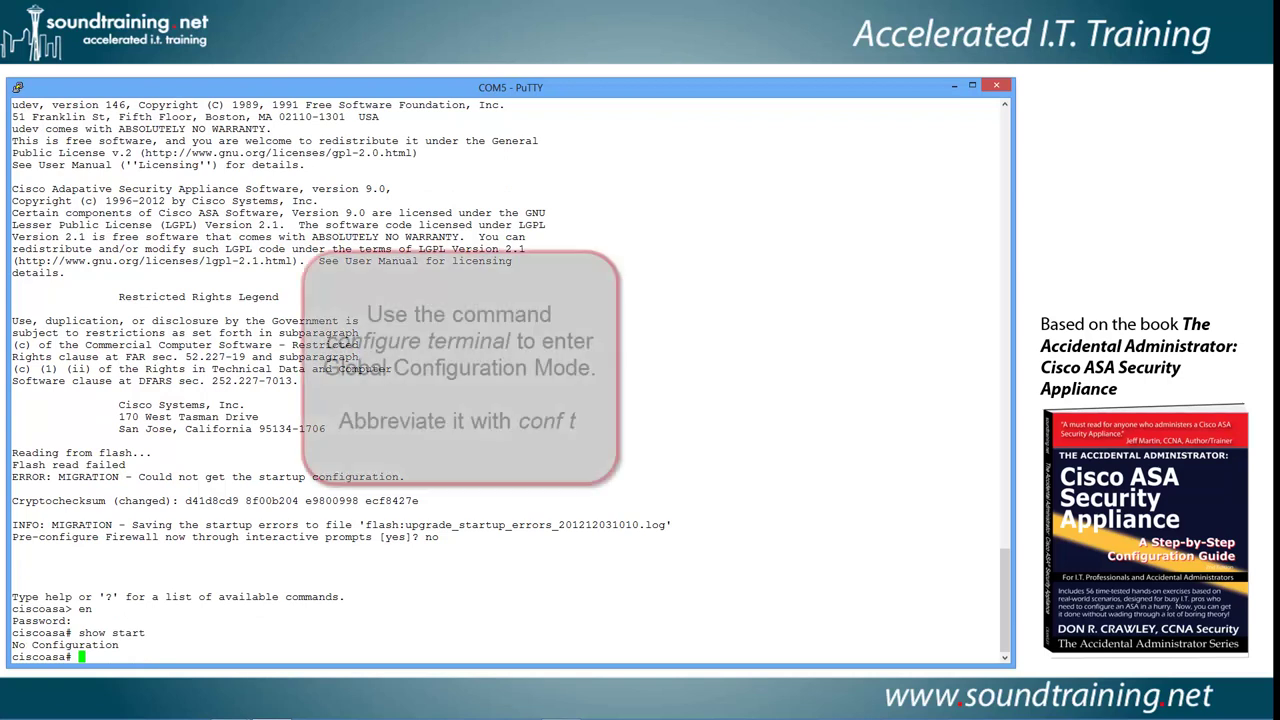
# - Enter conf t to reach ciscoasa(config)# and answer no to anonymous error reporting
pyautogui.write('conf ')
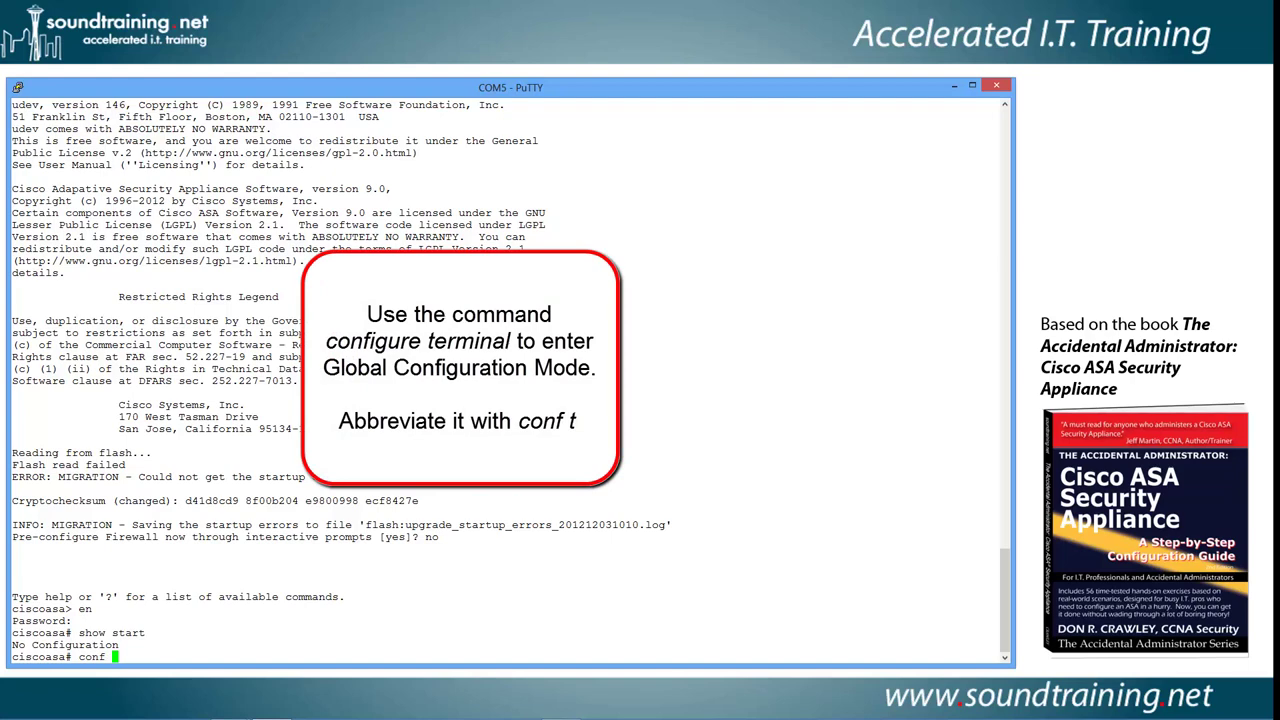
pyautogui.write('t')
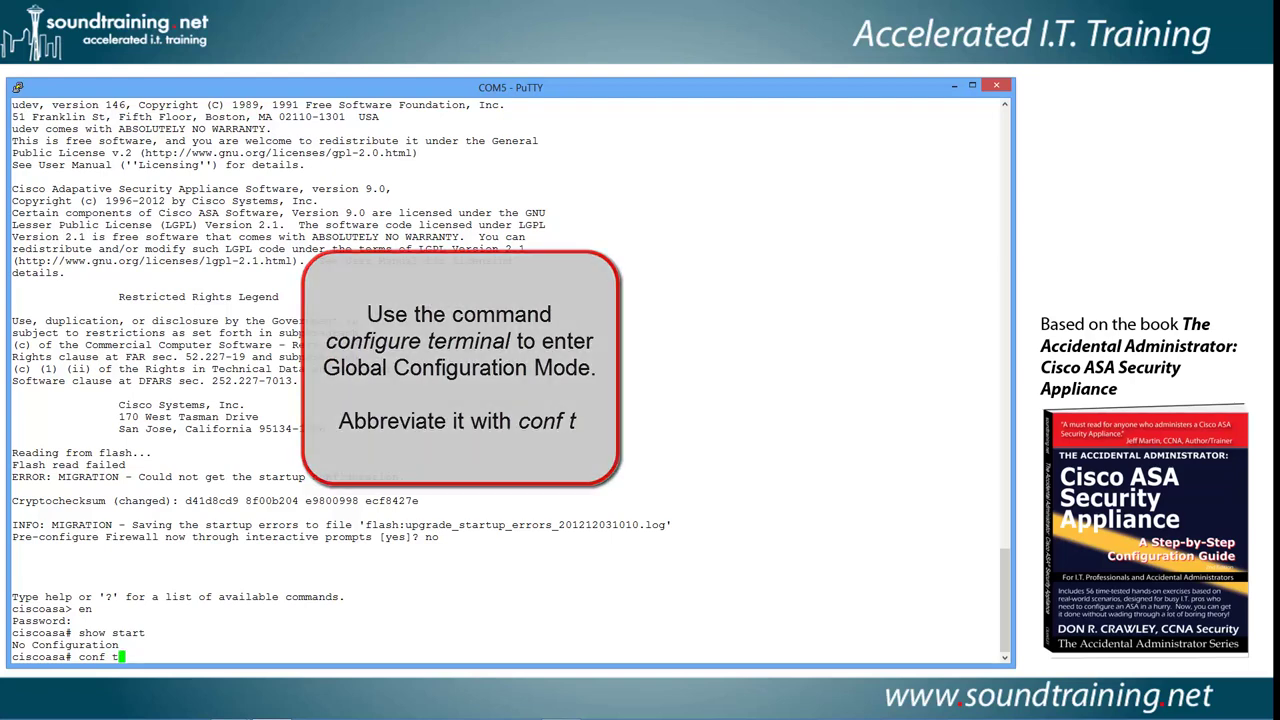
pyautogui.press('Return')
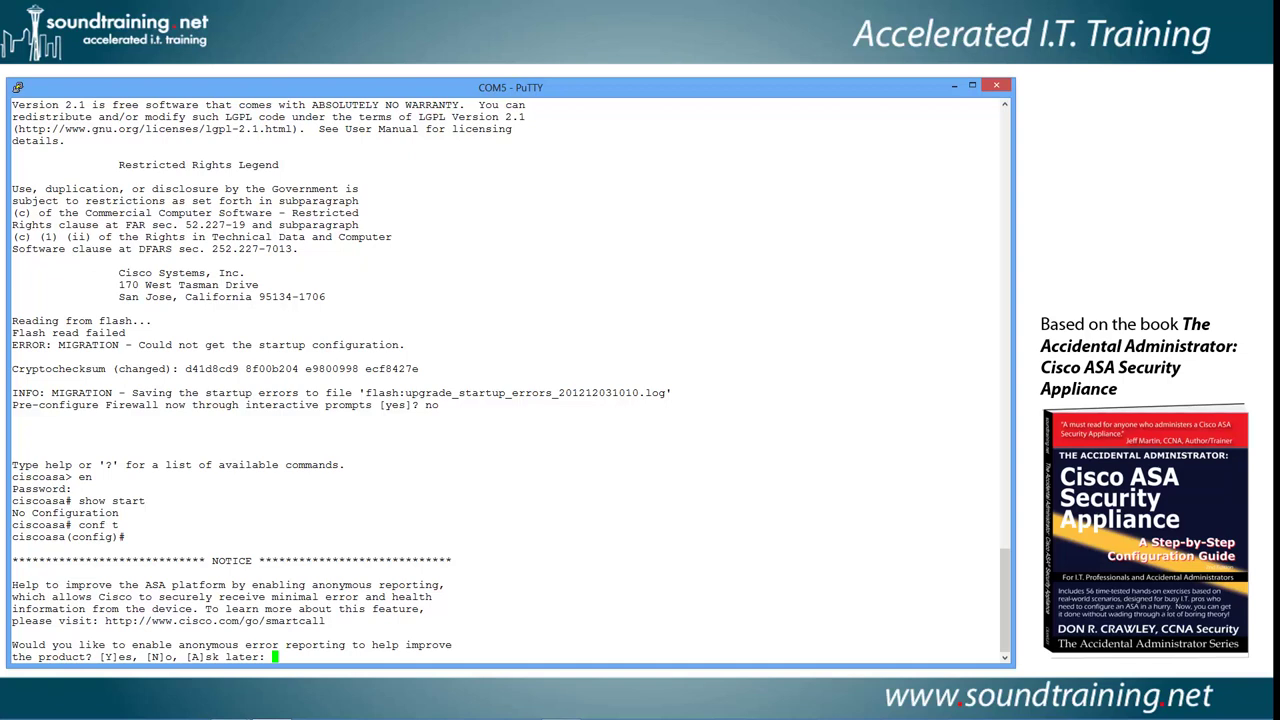
pyautogui.write('no')
pyautogui.press('Return')
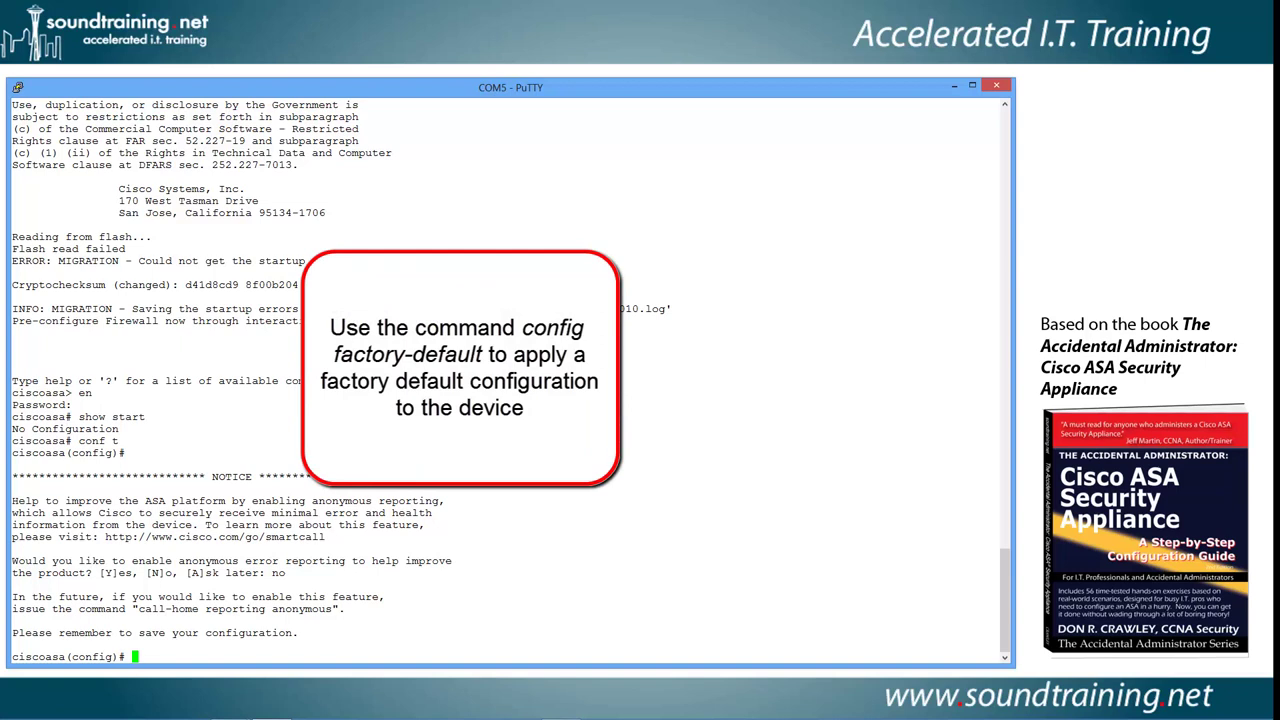
# - Run config factory-default and page through its output until the configuration completes
pyautogui.write('config fact')
pyautogui.press('Tab')
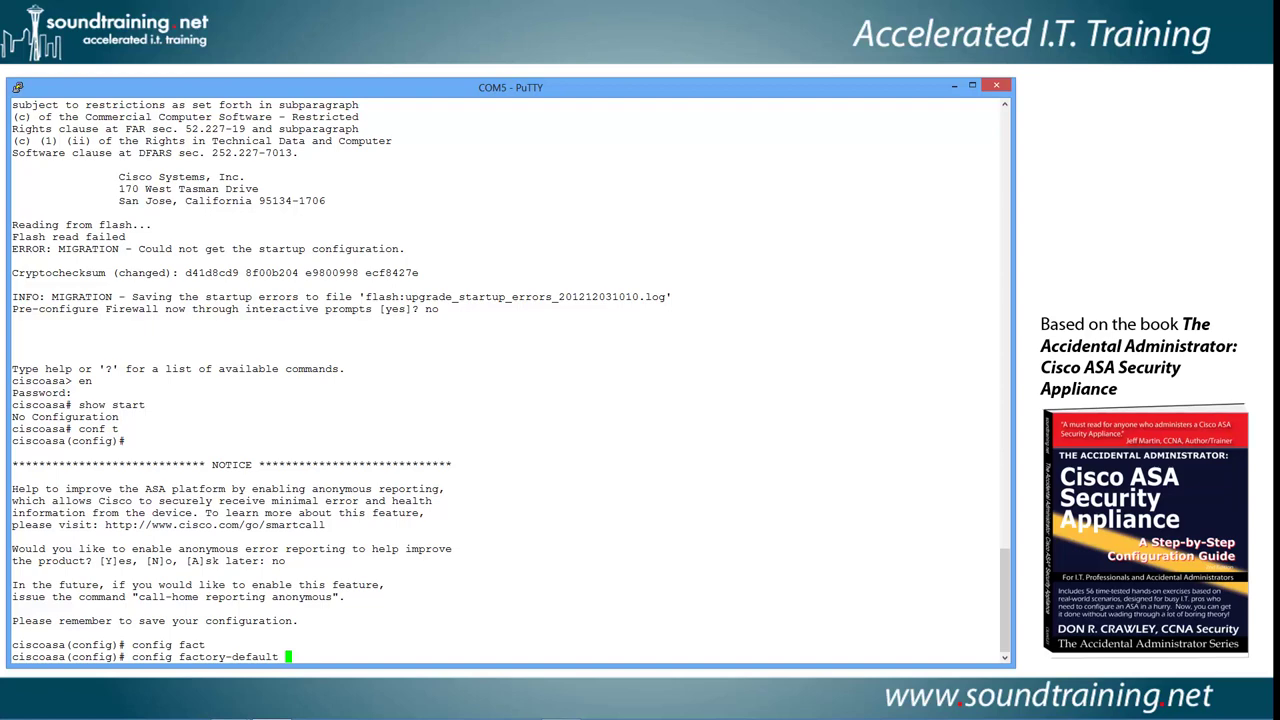
pyautogui.press('Return')
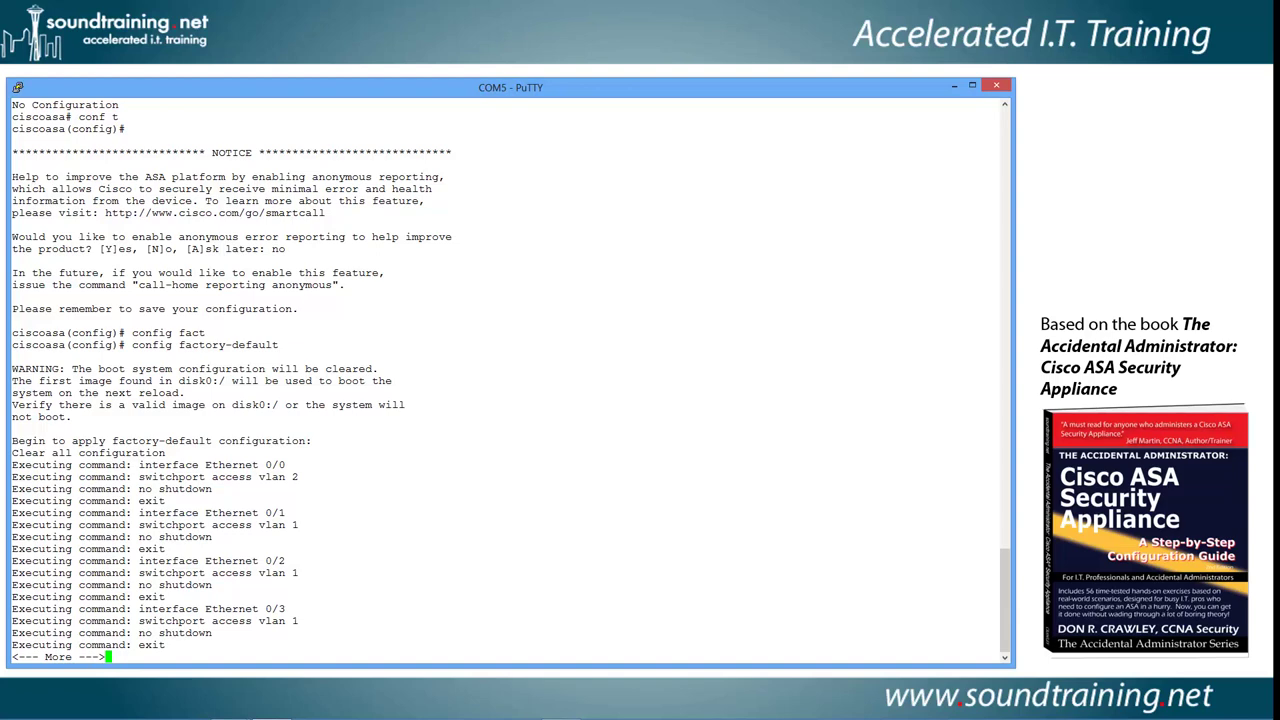
pyautogui.press('space')
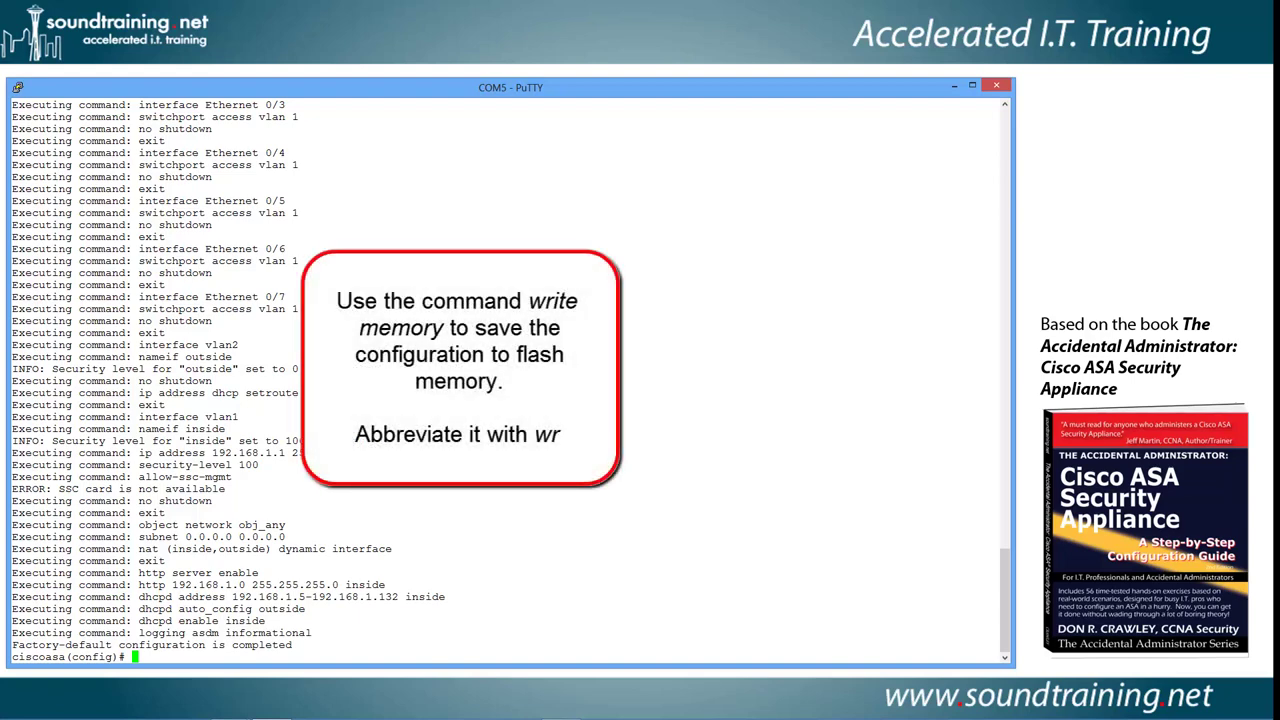
# - Save the factory-default configuration with wr and review it with show start
pyautogui.write('wr')
pyautogui.press('Return')
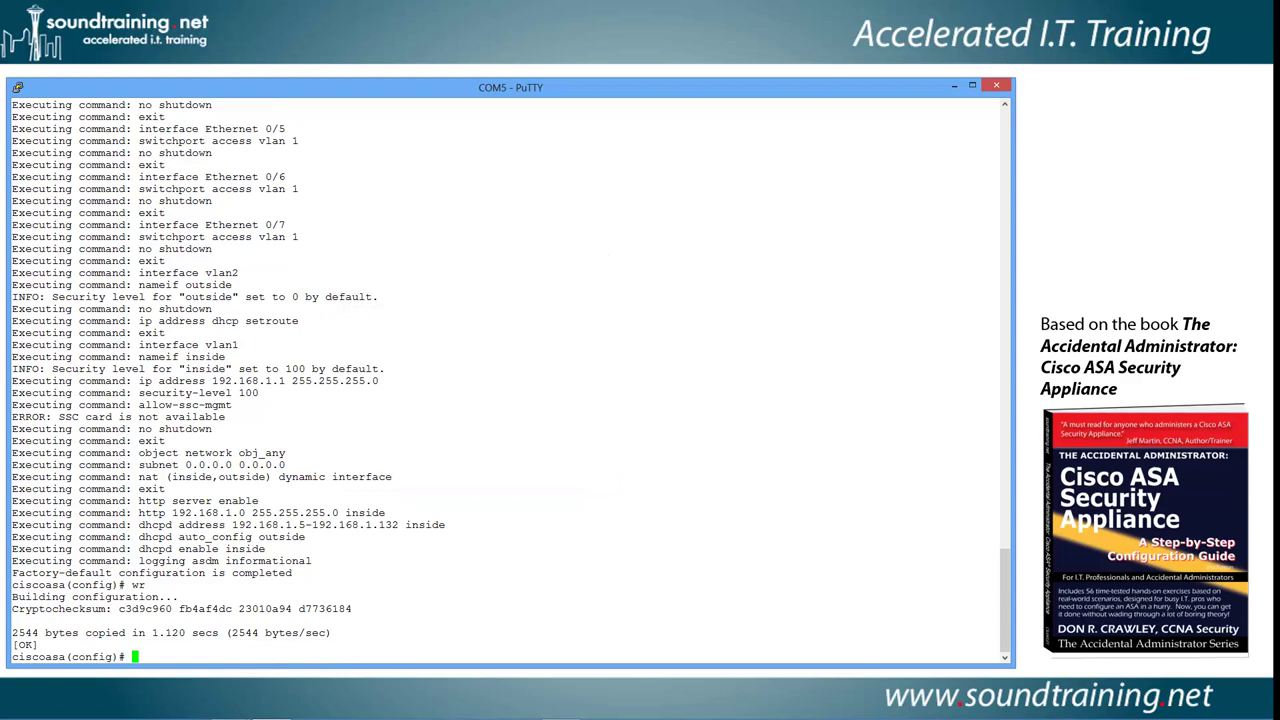
pyautogui.write('show start')
pyautogui.press('Return')
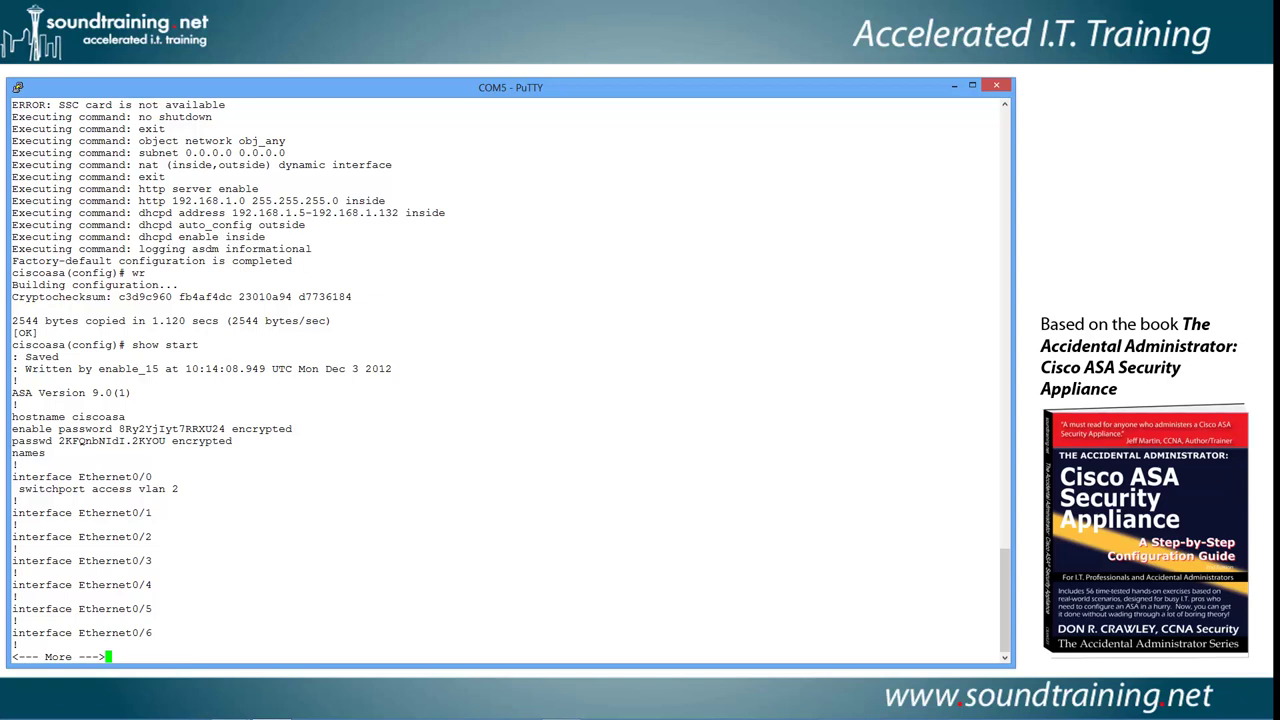
pyautogui.press('q')
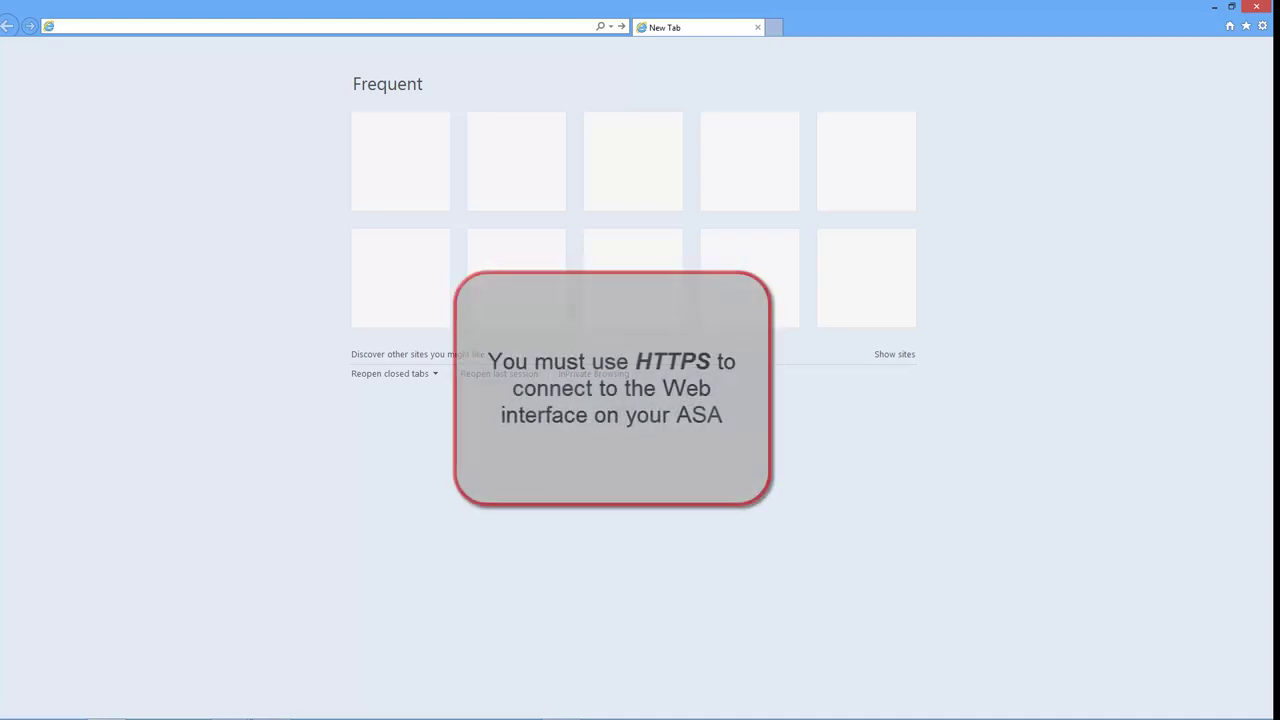
pyautogui.write('ht')
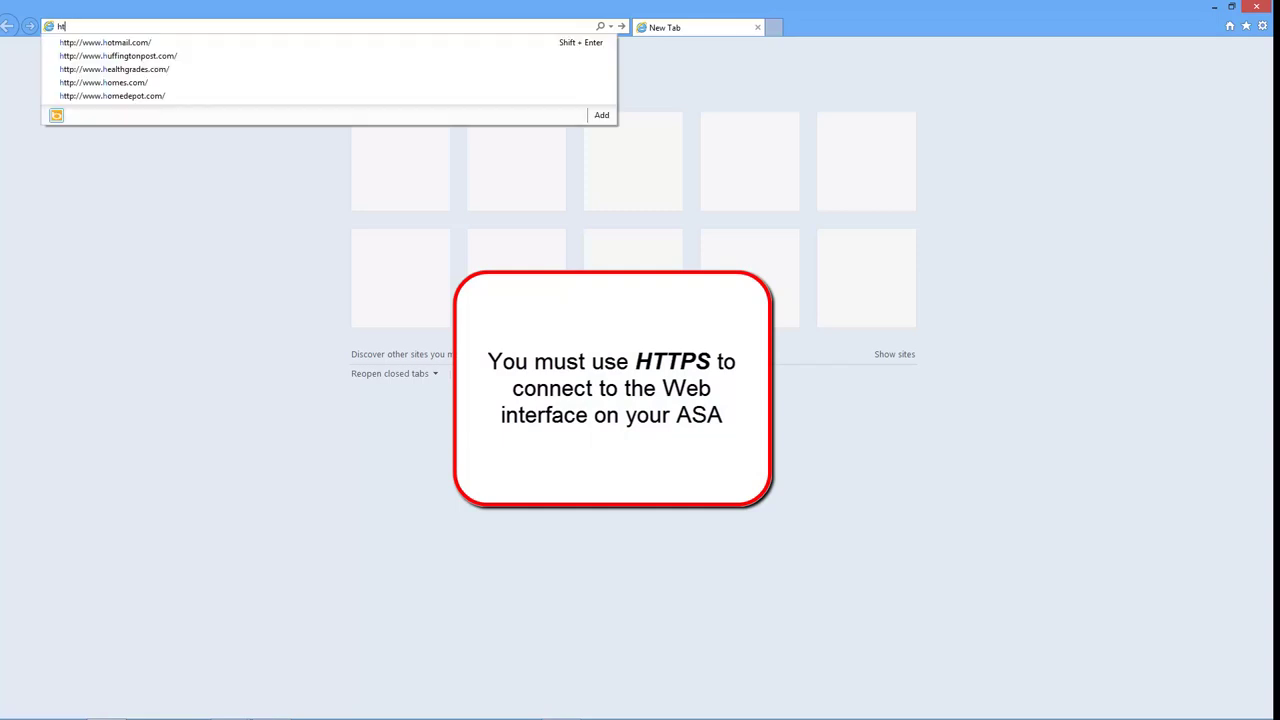
pyautogui.write('tps://')
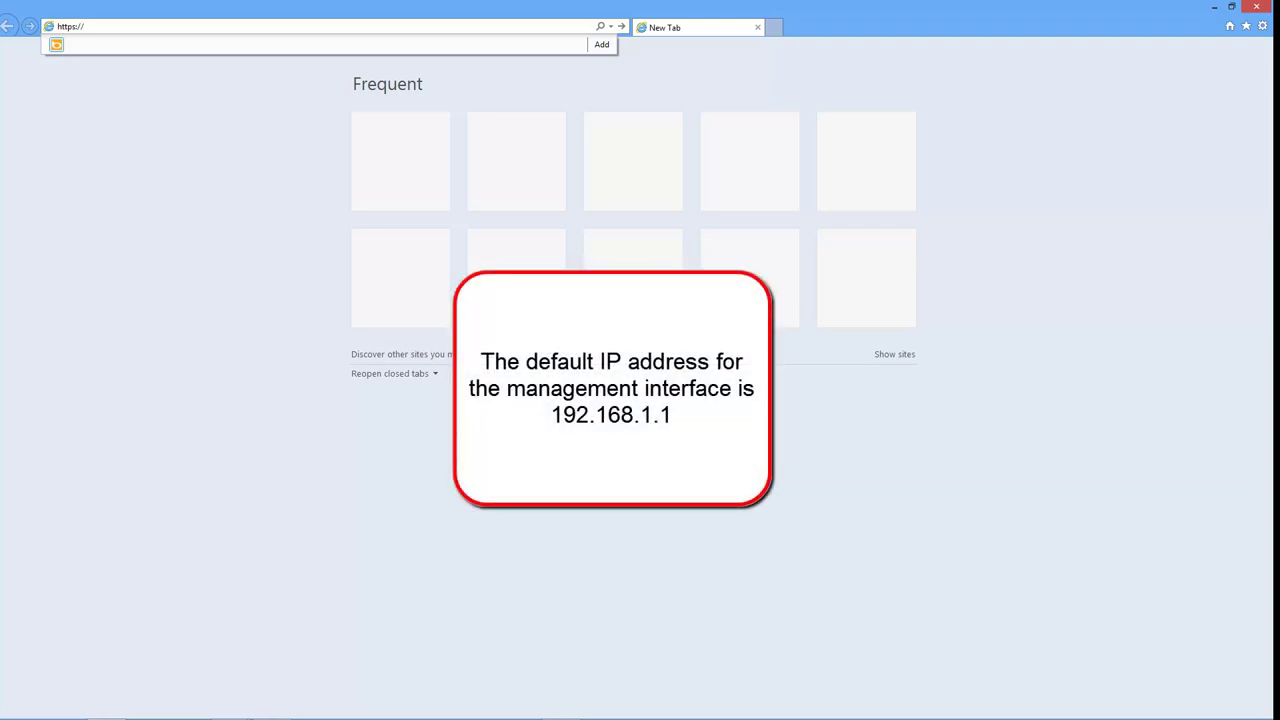
pyautogui.write('192.1')
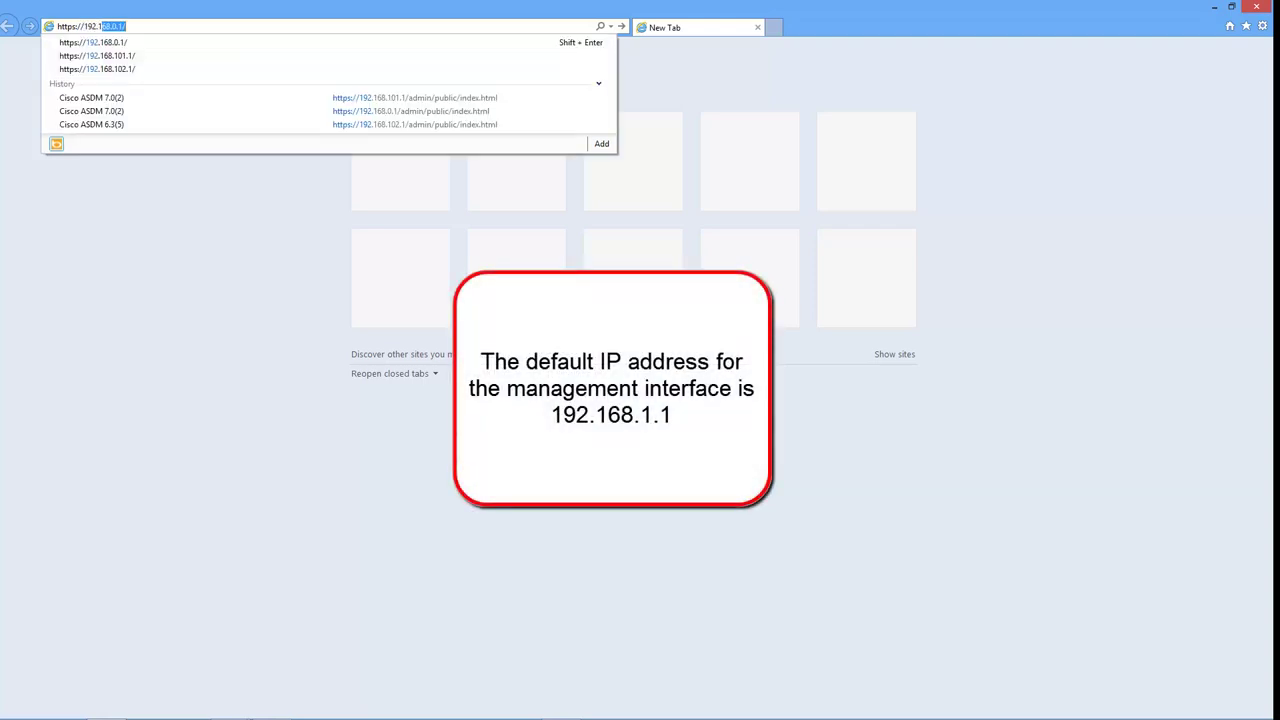
pyautogui.write('68.1.1')
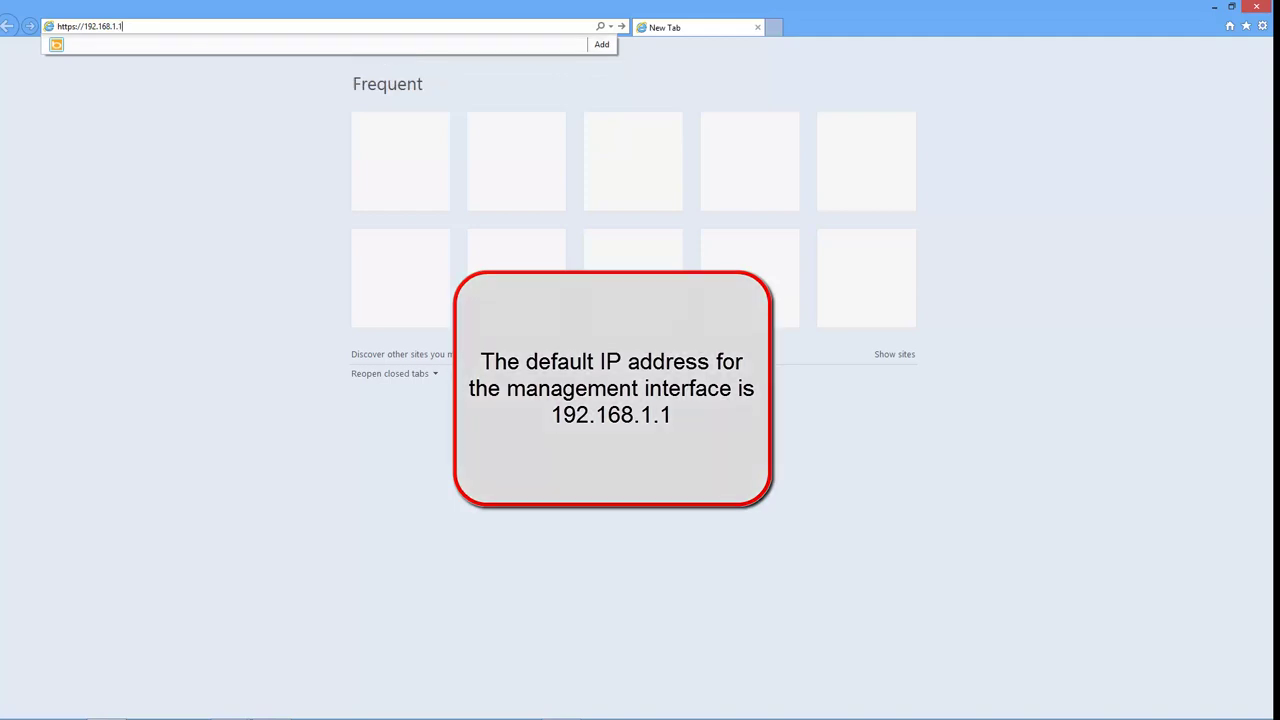
pyautogui.press('Return')
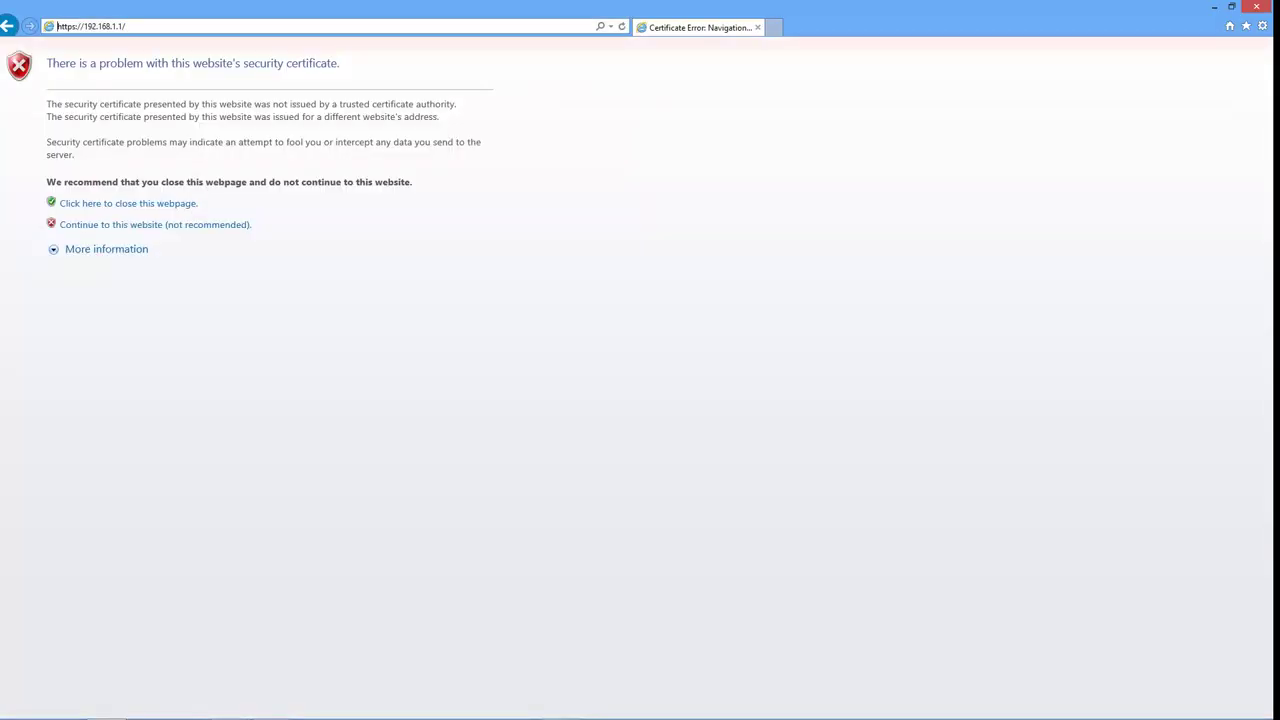
# - Continue past the certificate warning and allow the Java SE Runtime add-on
pyautogui.click(110, 226)
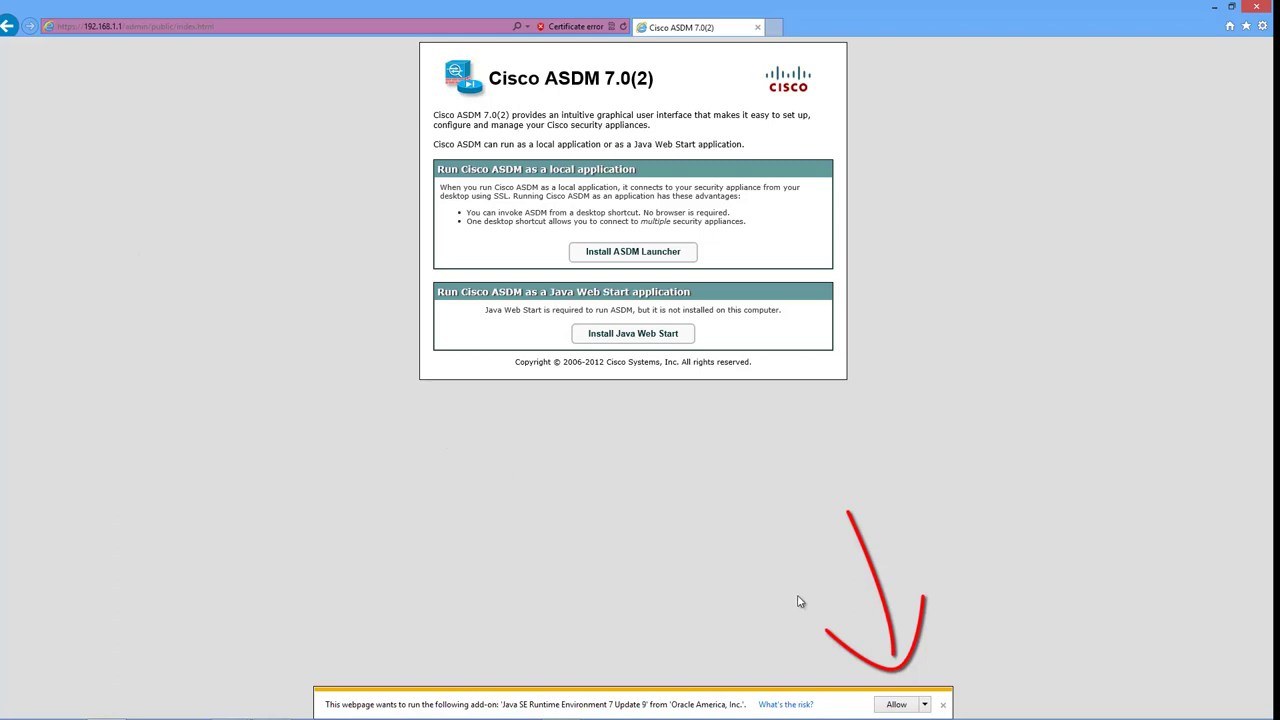
pyautogui.click(897, 705)
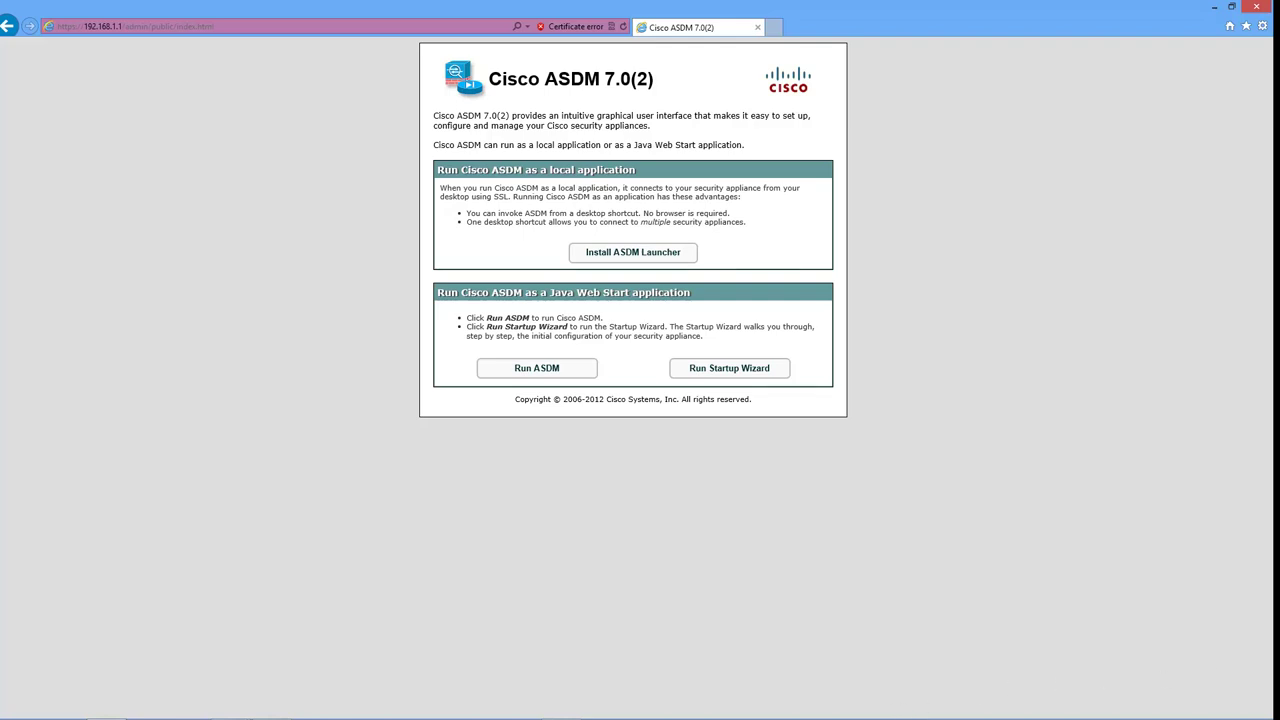
# - Run the Startup Wizard, accept the certificate security warning, and log in to 192.168.1.1
pyautogui.click(750, 370)
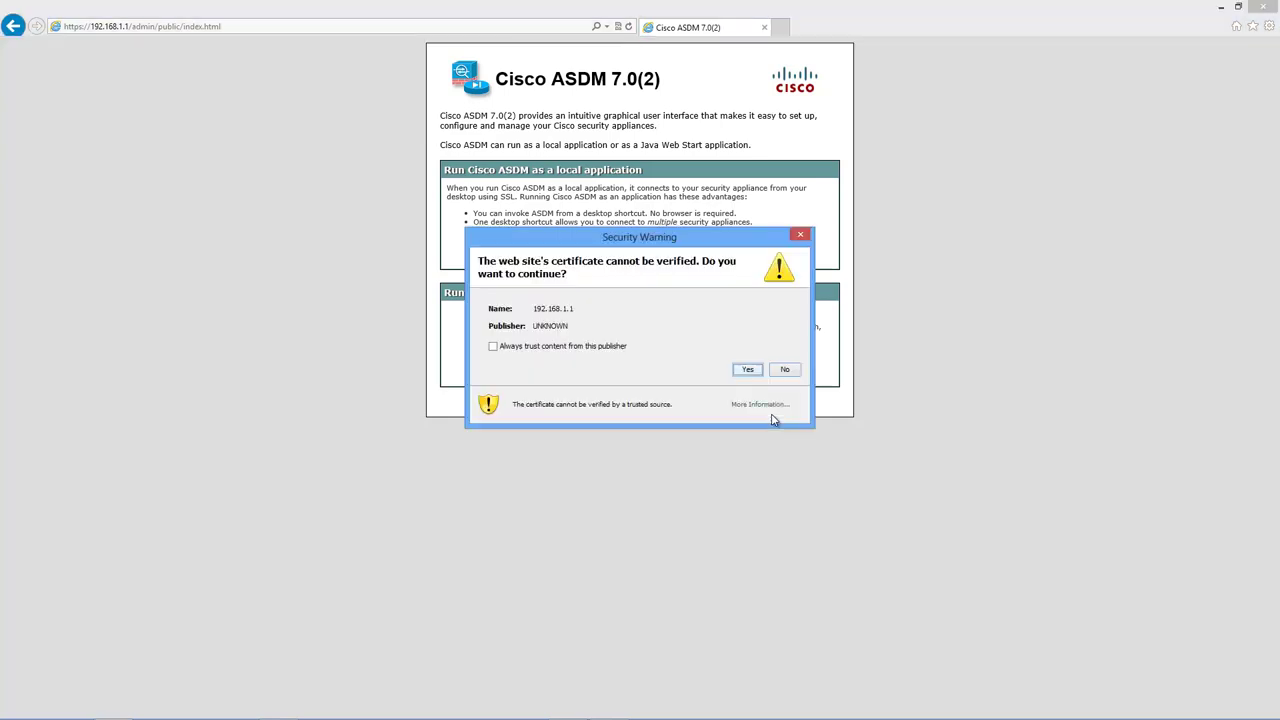
pyautogui.click(745, 372)
pyautogui.click(746, 371)
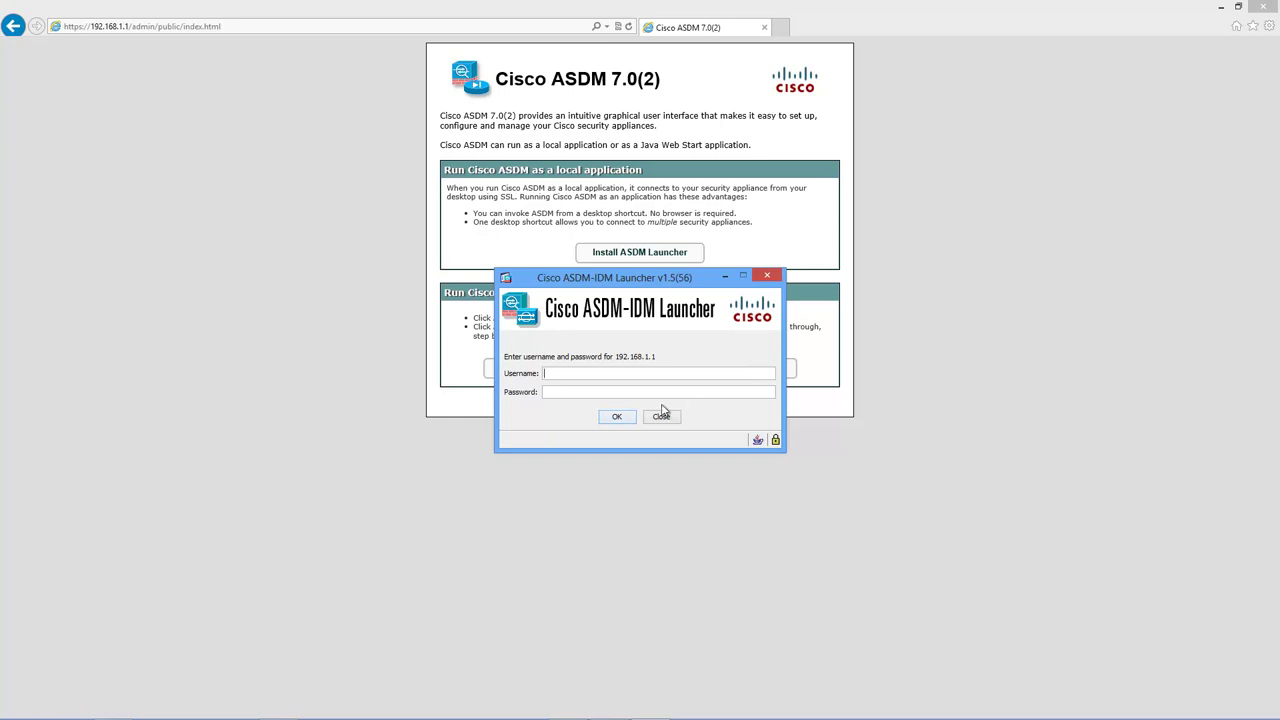
pyautogui.click(620, 418)
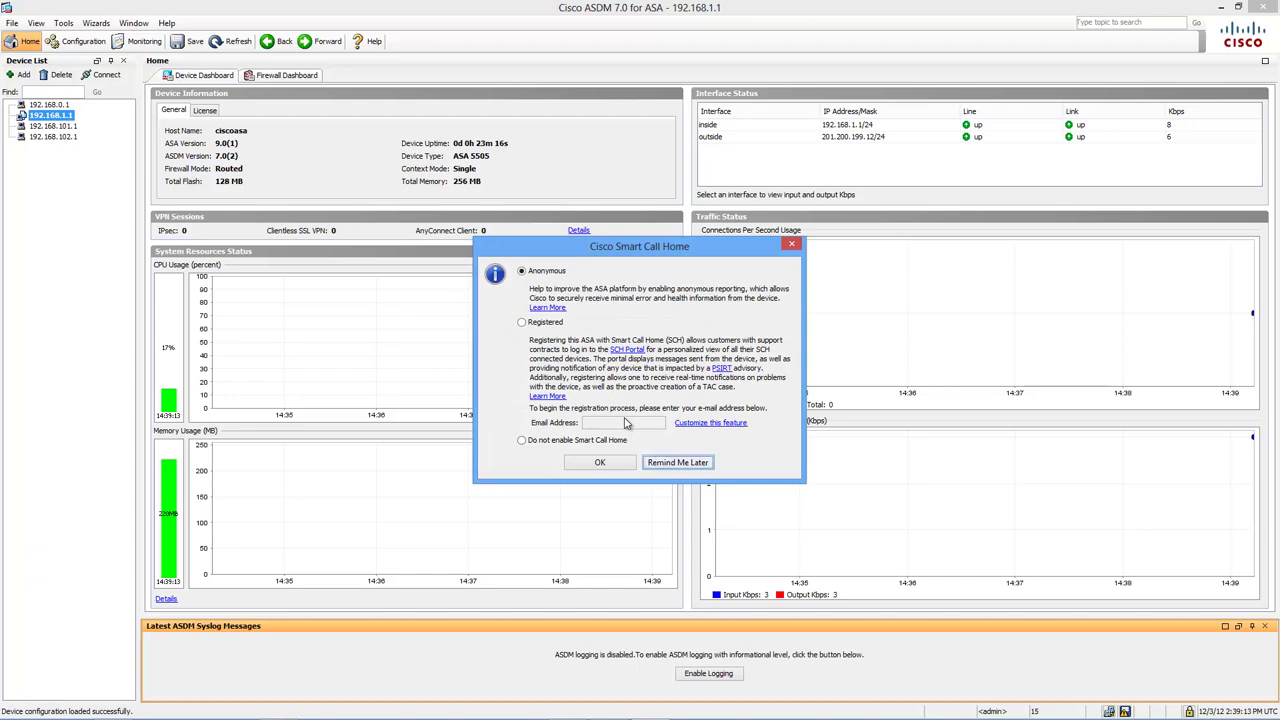
# - Choose 'Do not enable Smart Call Home' and dismiss the follow-up notice
pyautogui.click(522, 441)
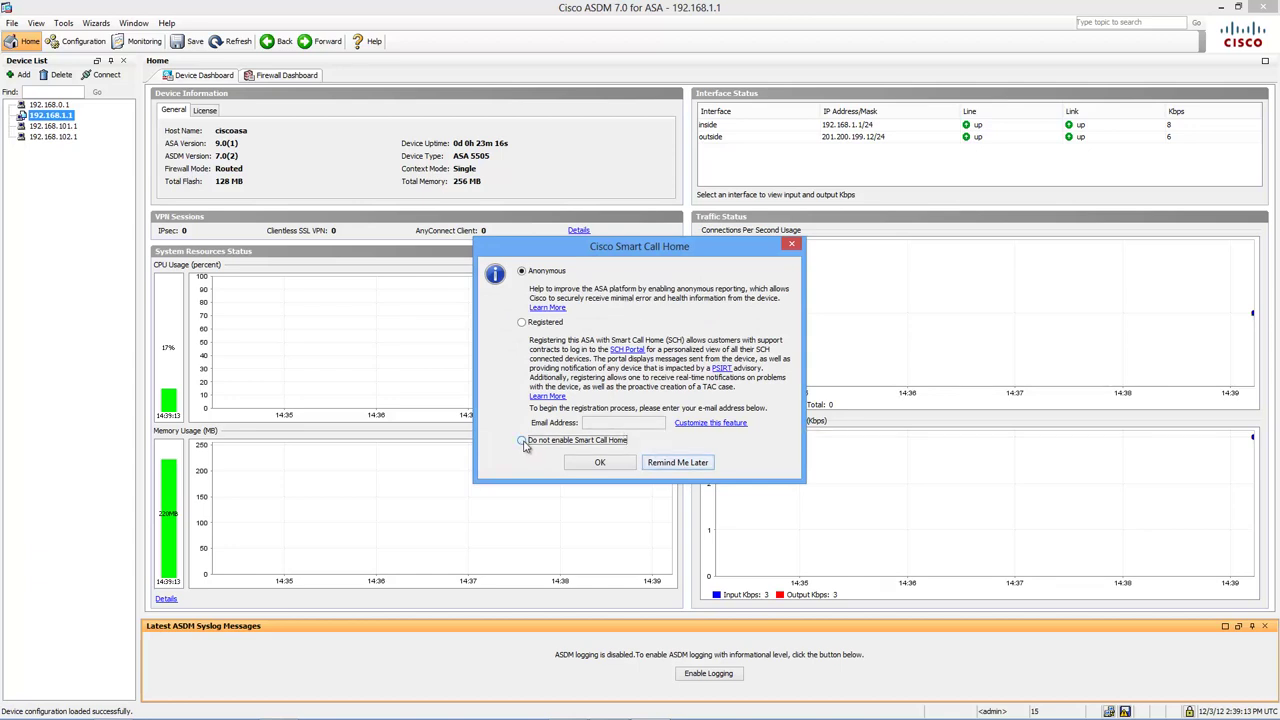
pyautogui.click(600, 463)
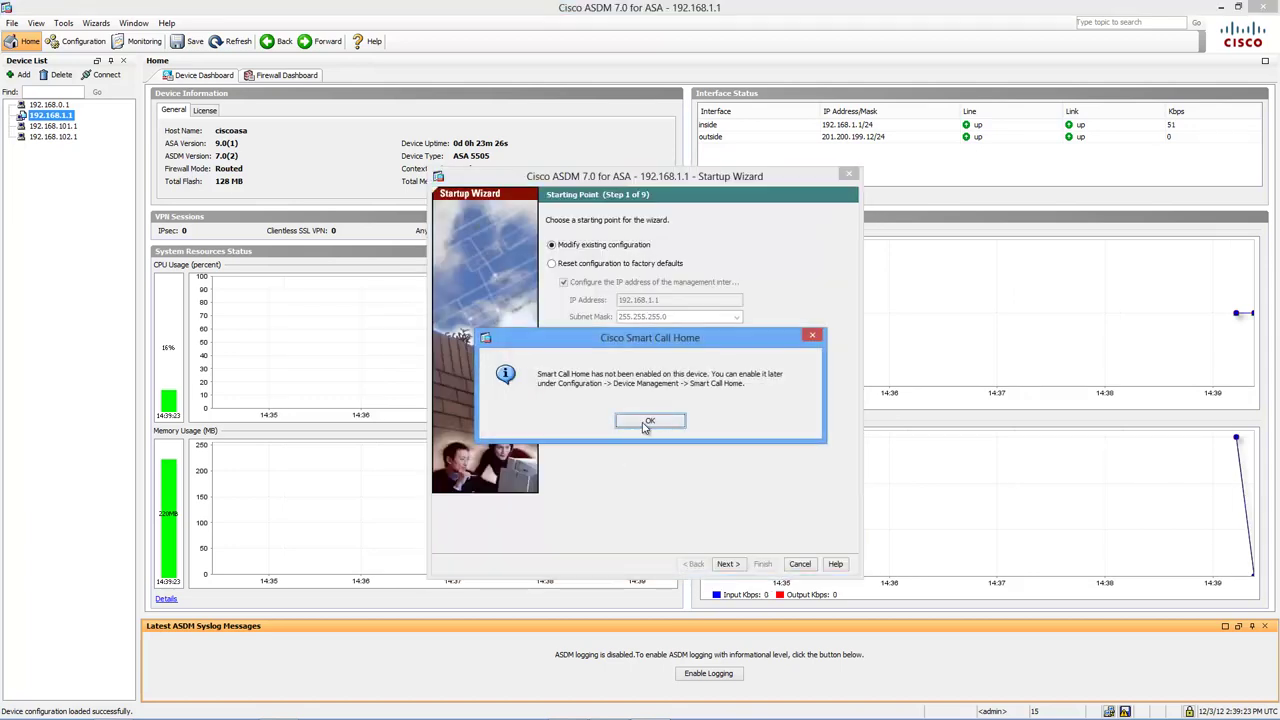
pyautogui.click(646, 420)
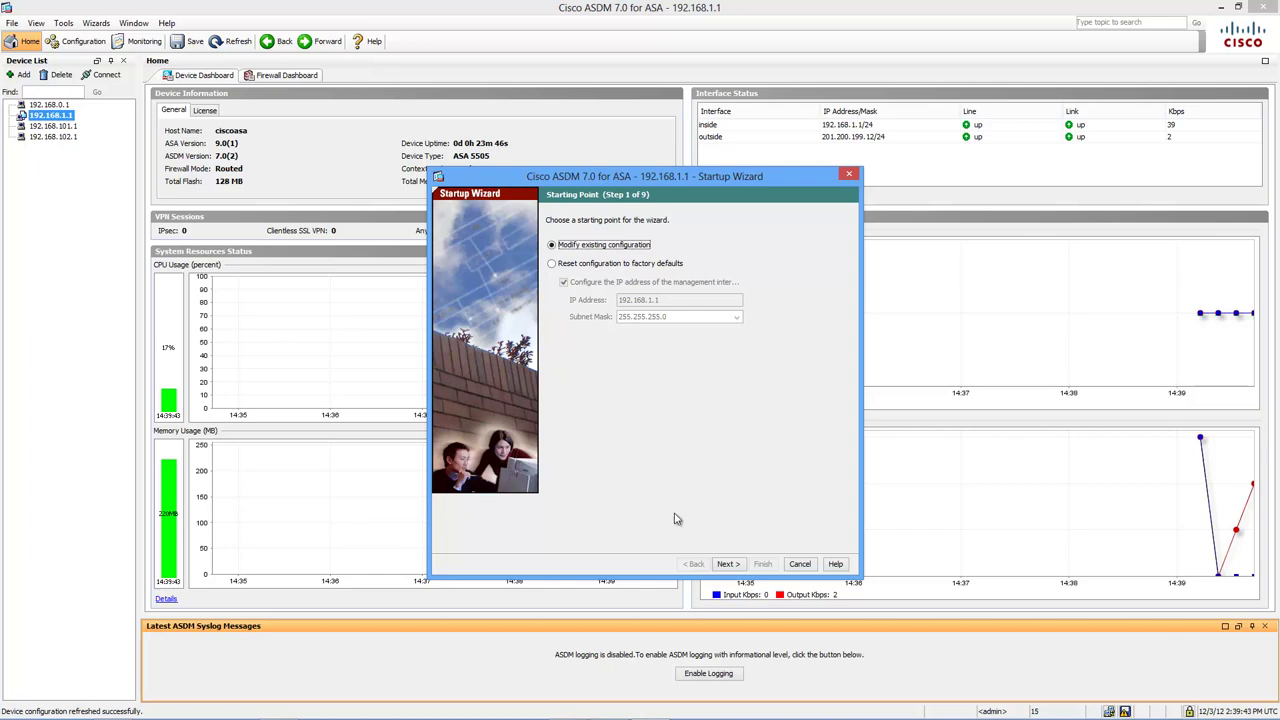
# - In Basic Configuration, set host name asa01 and domain soundtraining.net
pyautogui.click(728, 564)
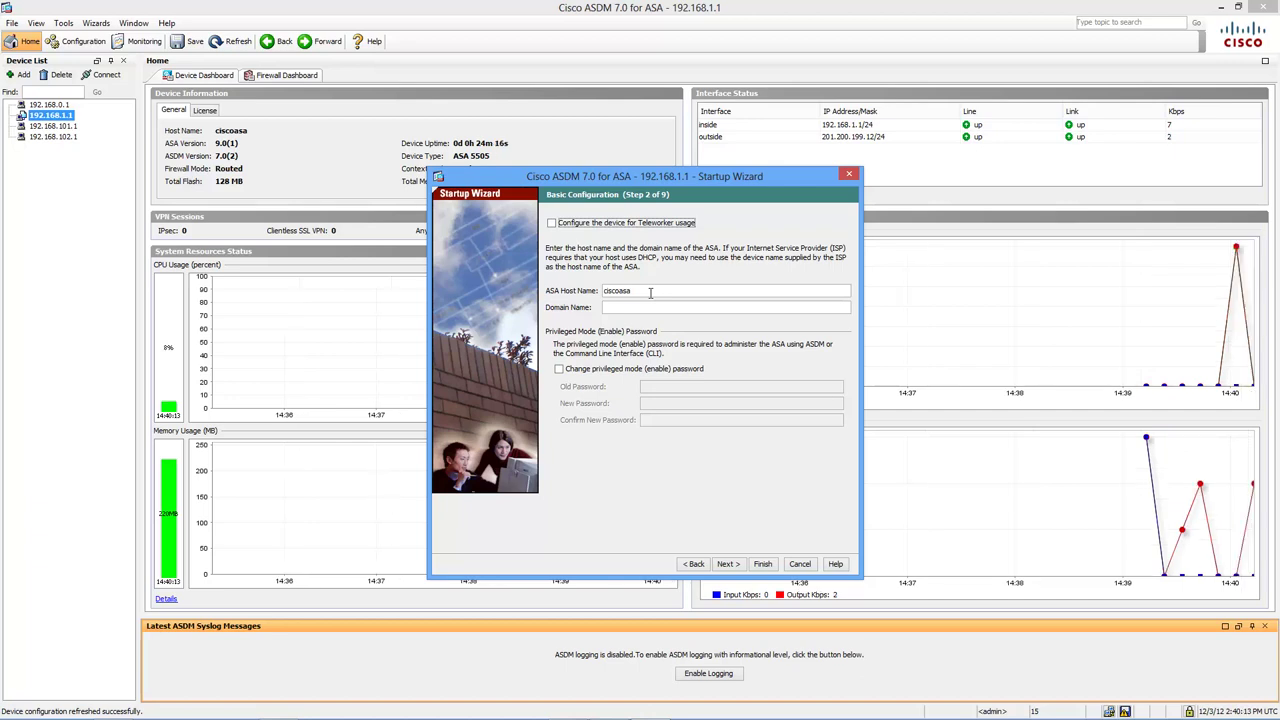
pyautogui.moveTo(628, 292); pyautogui.dragTo(575, 297)
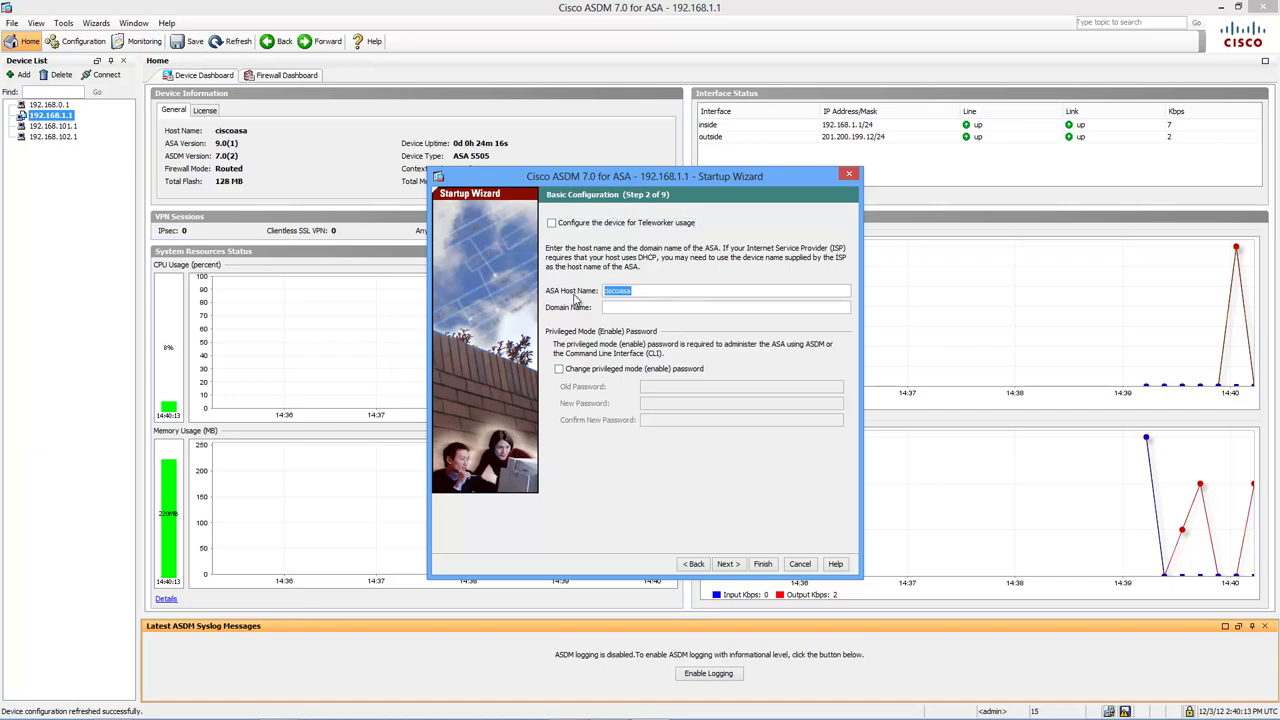
pyautogui.write('asa01')
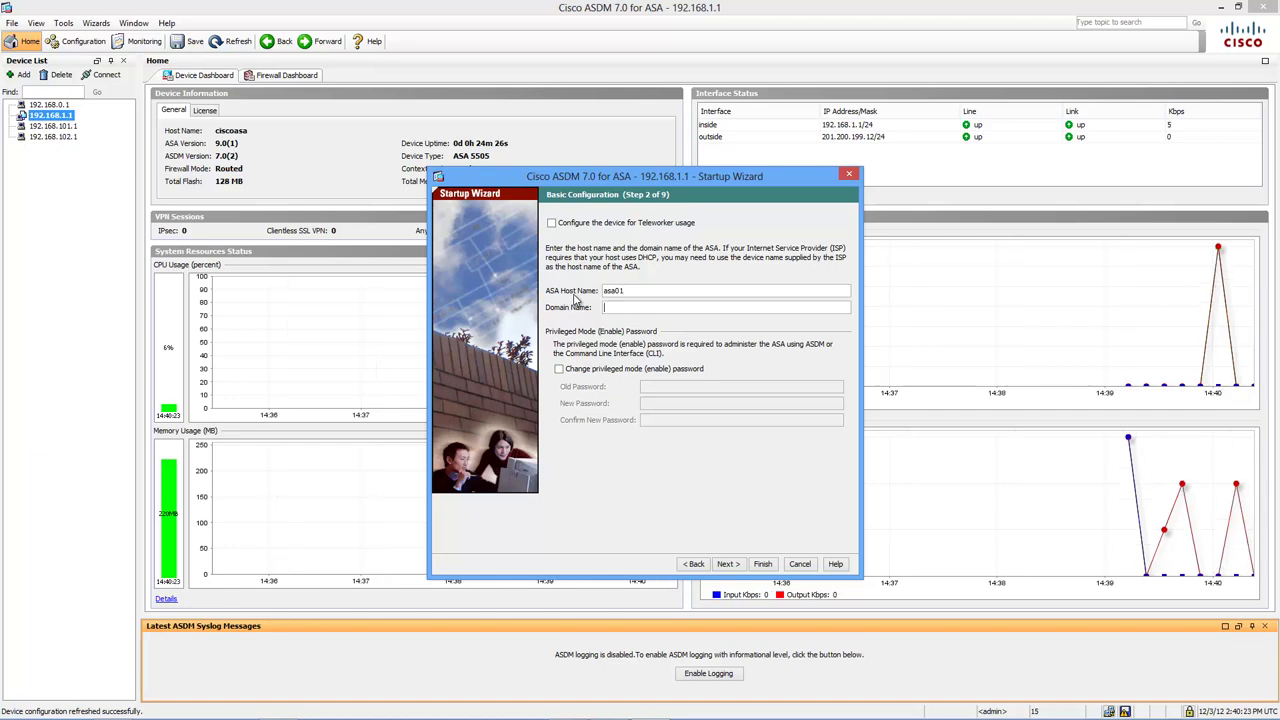
pyautogui.write('soundtraining.net')
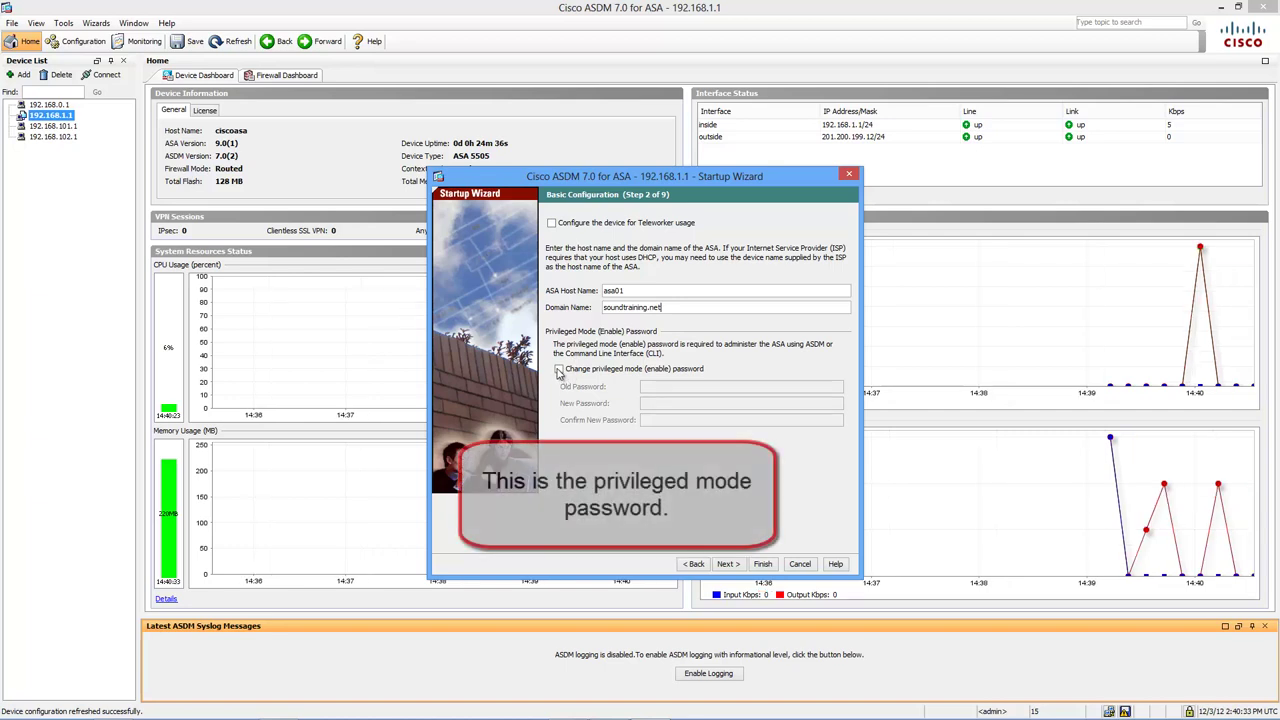
# - Enable changing the privileged mode password and enter the new password in both fields
pyautogui.click(559, 370)
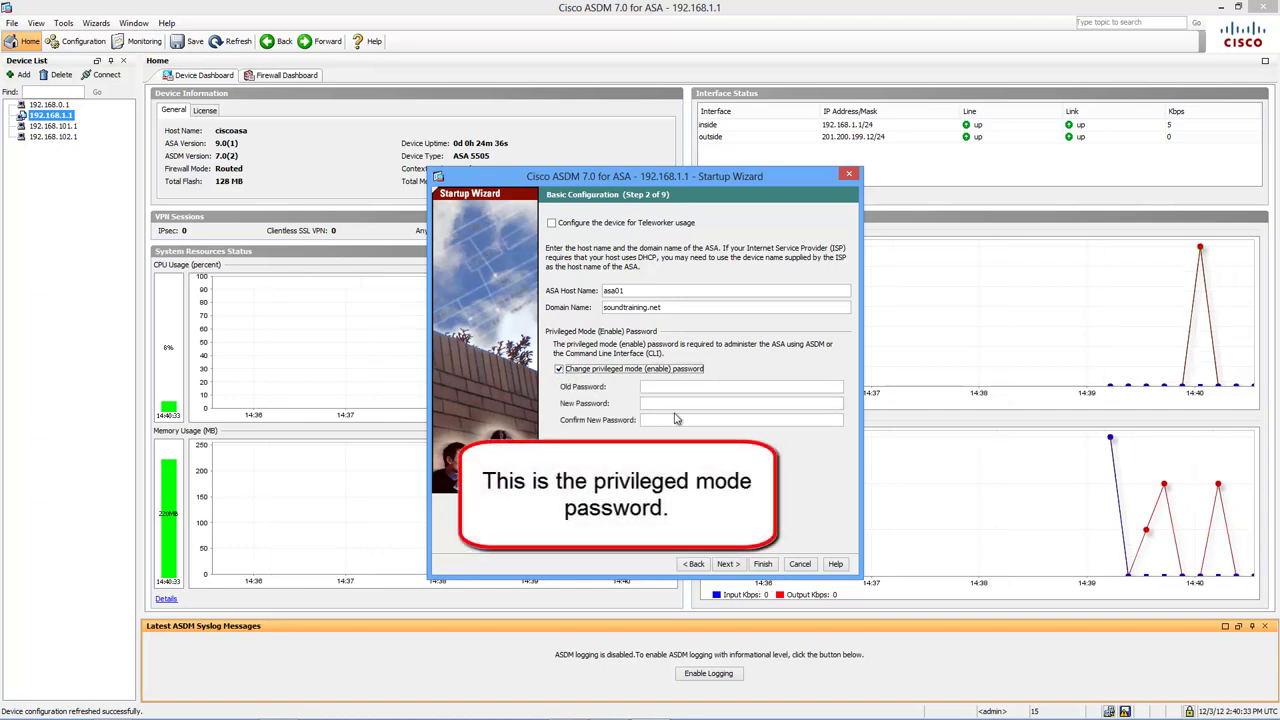
pyautogui.click(676, 405)
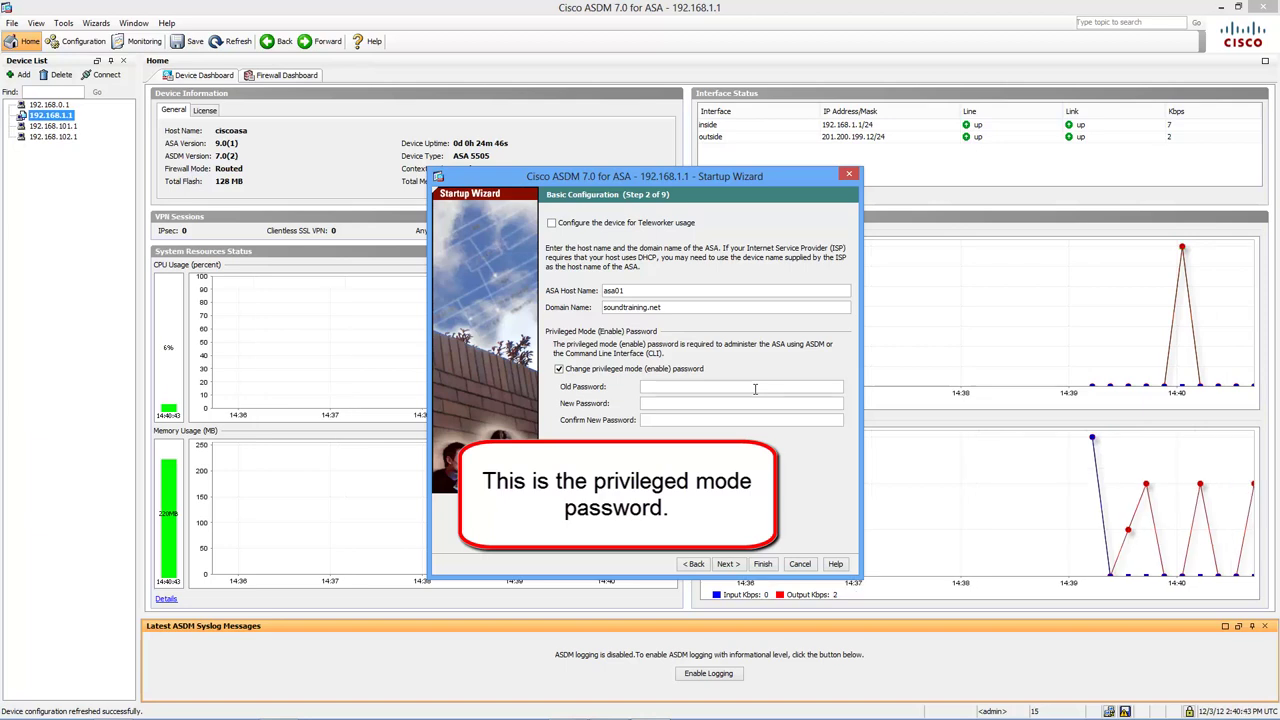
pyautogui.write('password')
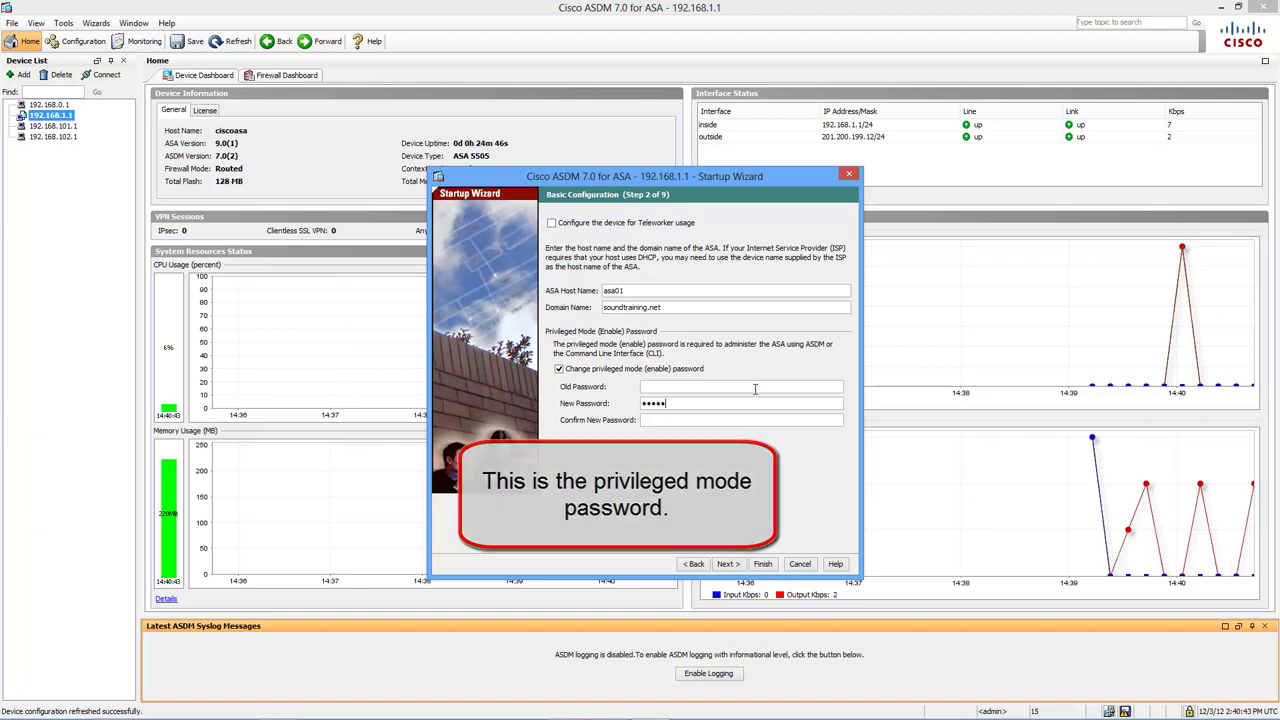
pyautogui.press('Tab')
pyautogui.write('passw')
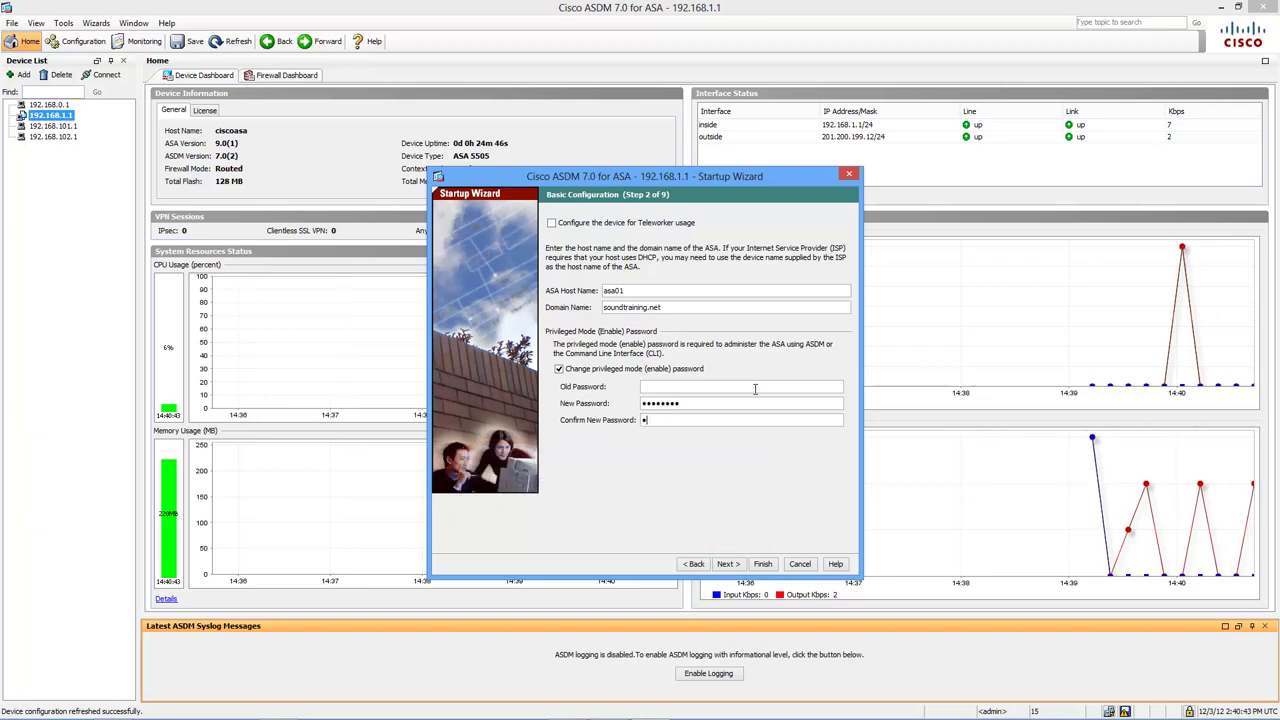
pyautogui.write('ord')
# - Skip the DMZ VLAN and keep Ethernet0/0 outside and Ethernet0/1–0/7 inside
pyautogui.click(731, 566)
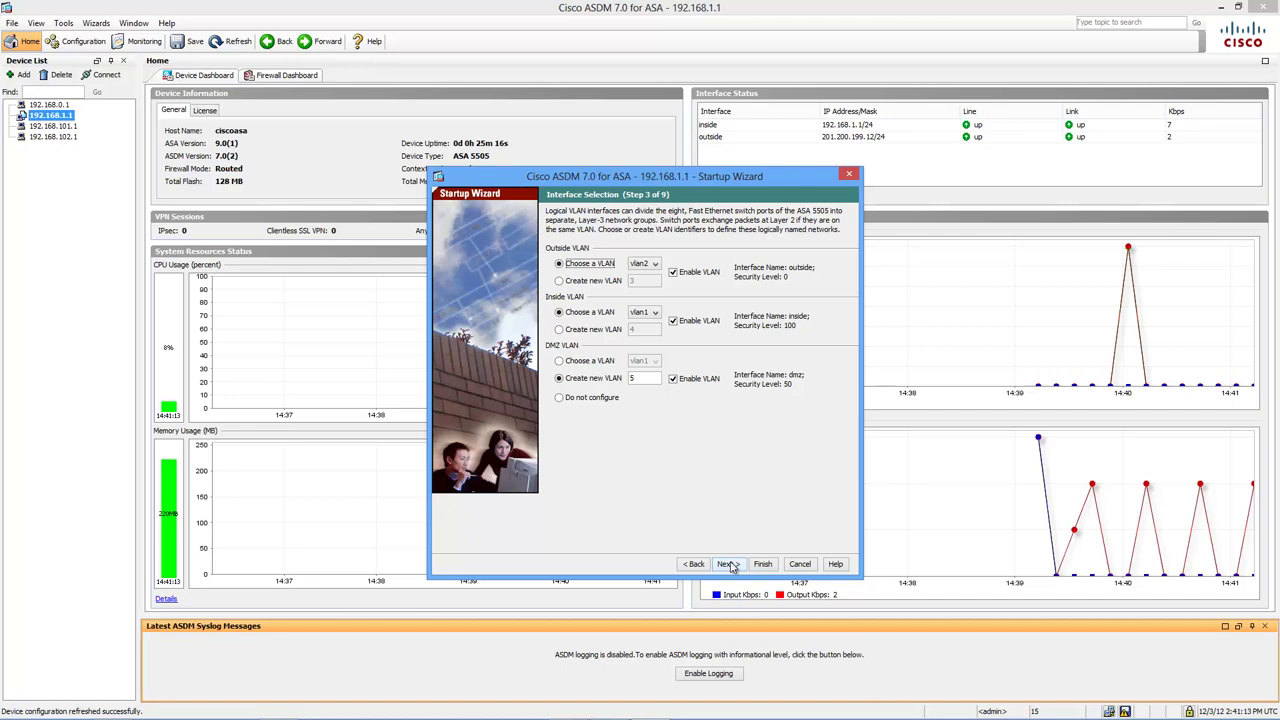
pyautogui.click(560, 398)
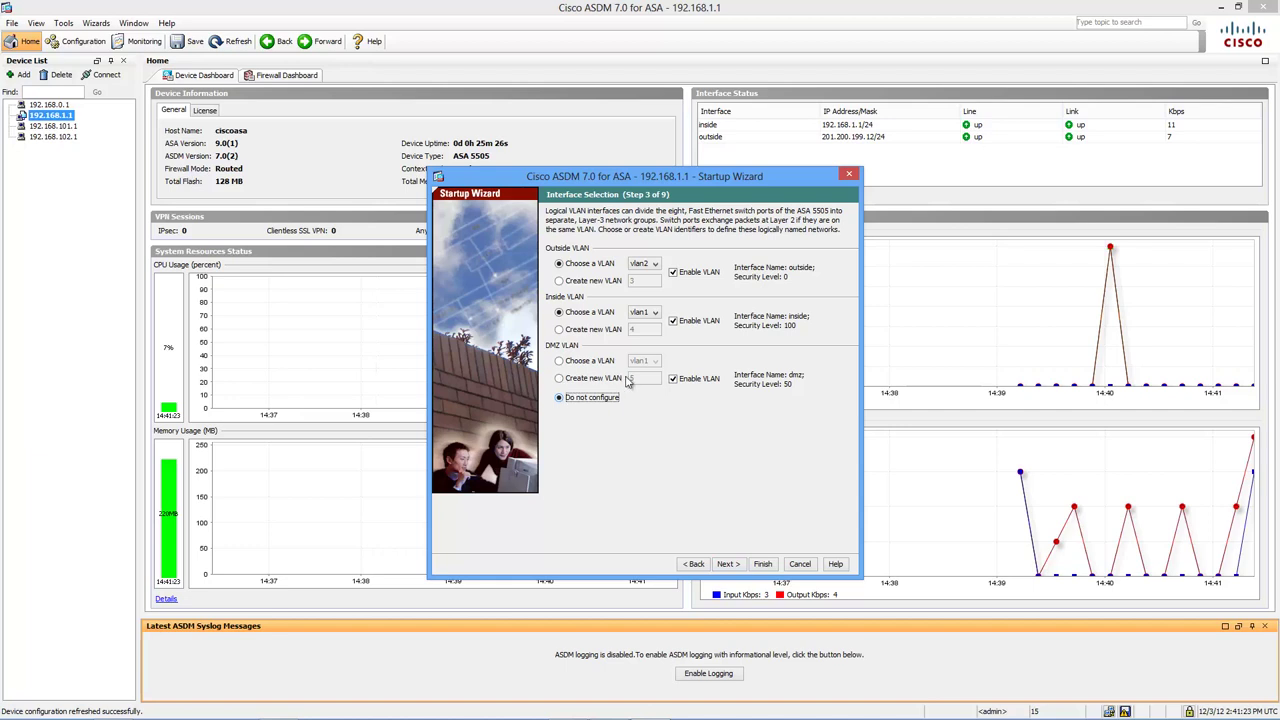
pyautogui.click(673, 379)
pyautogui.click(727, 564)
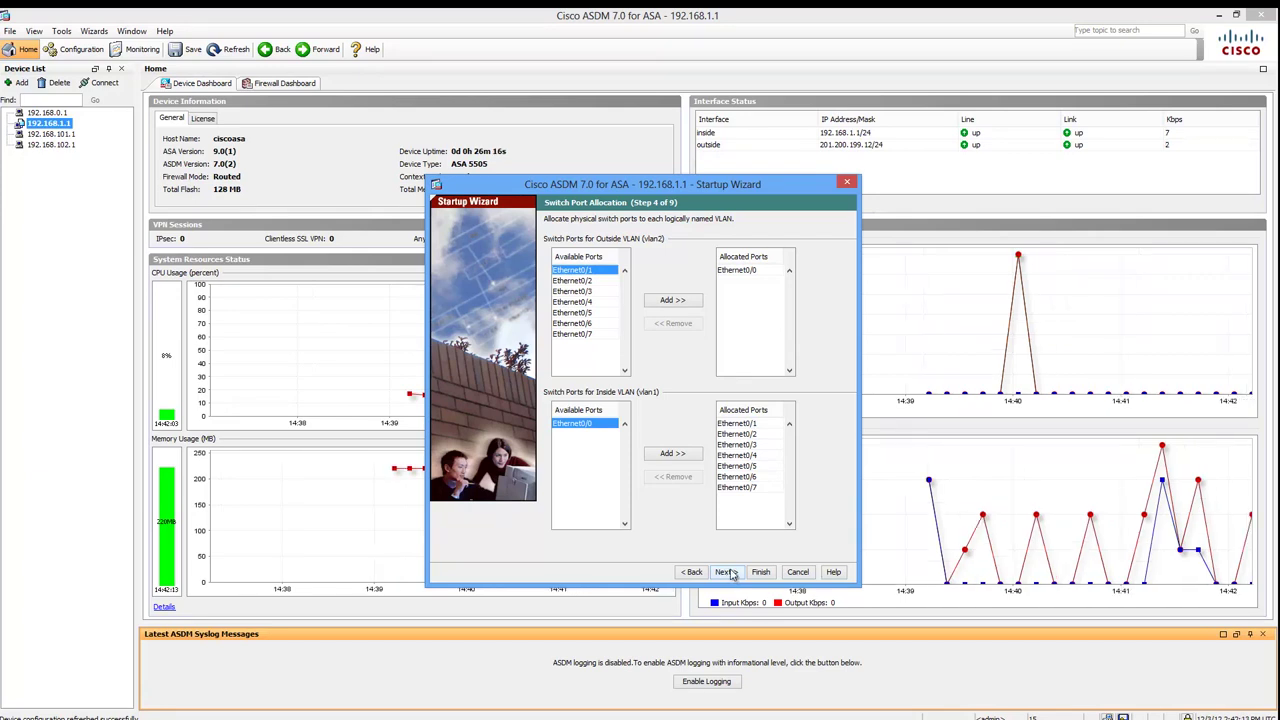
pyautogui.click(726, 572)
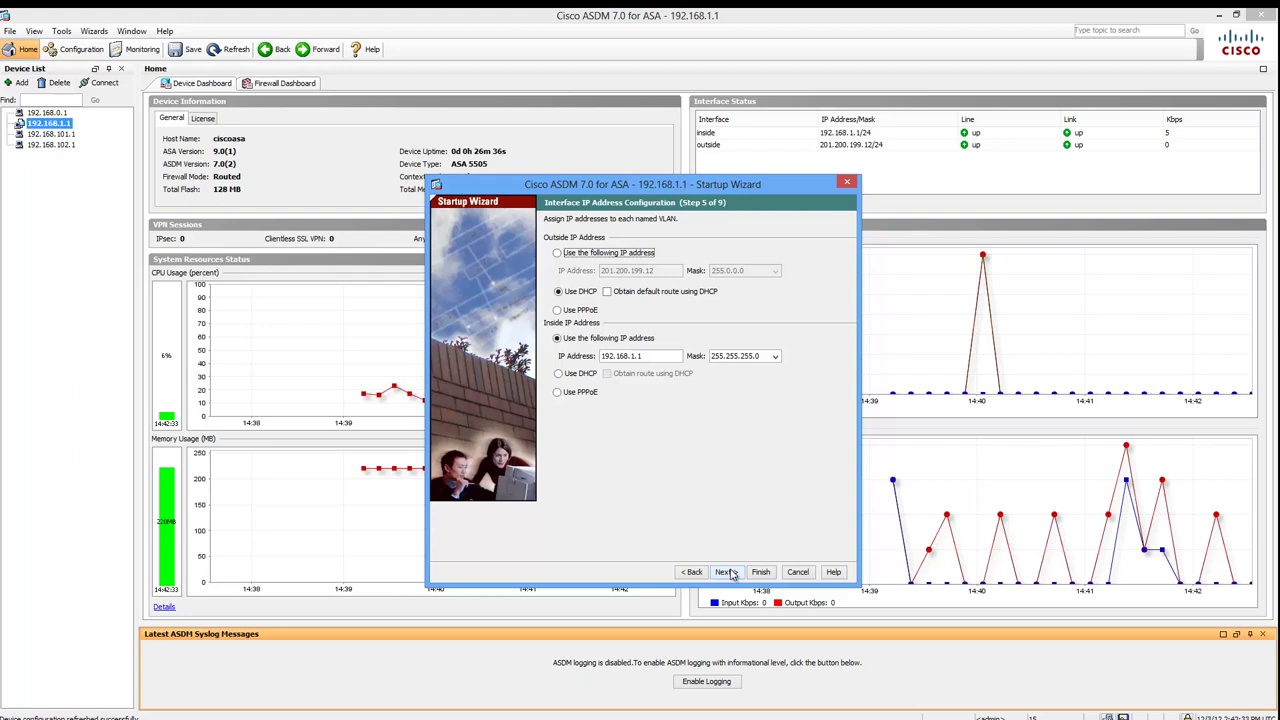
# - Enable 'Obtain default route using DHCP' for the DHCP-addressed outside interface
pyautogui.click(607, 292)
pyautogui.click(607, 292)
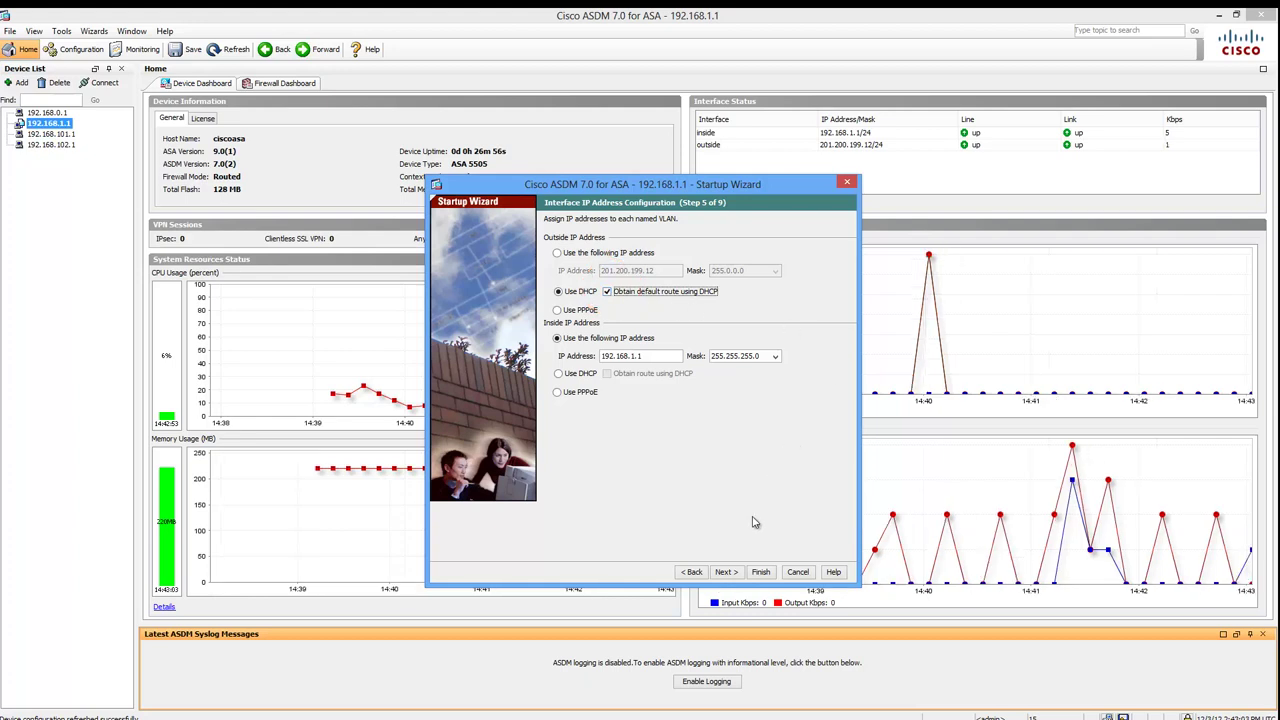
pyautogui.click(726, 572)
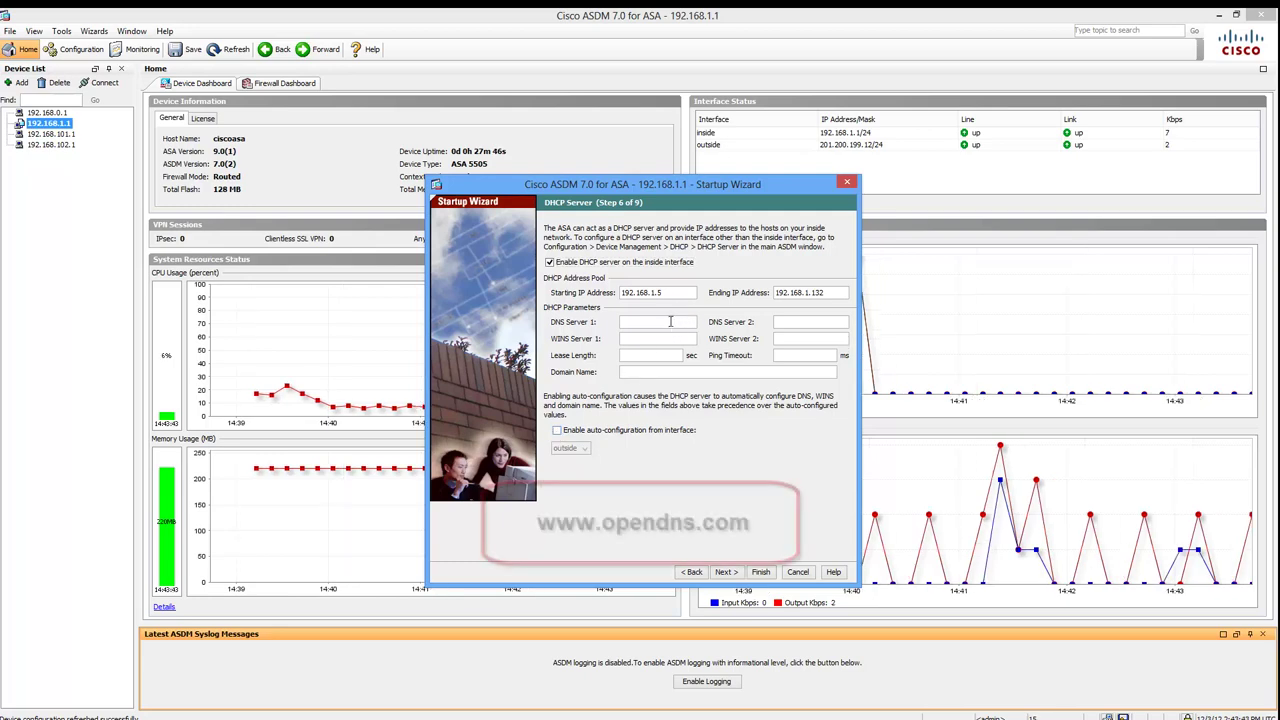
pyautogui.click(670, 321)
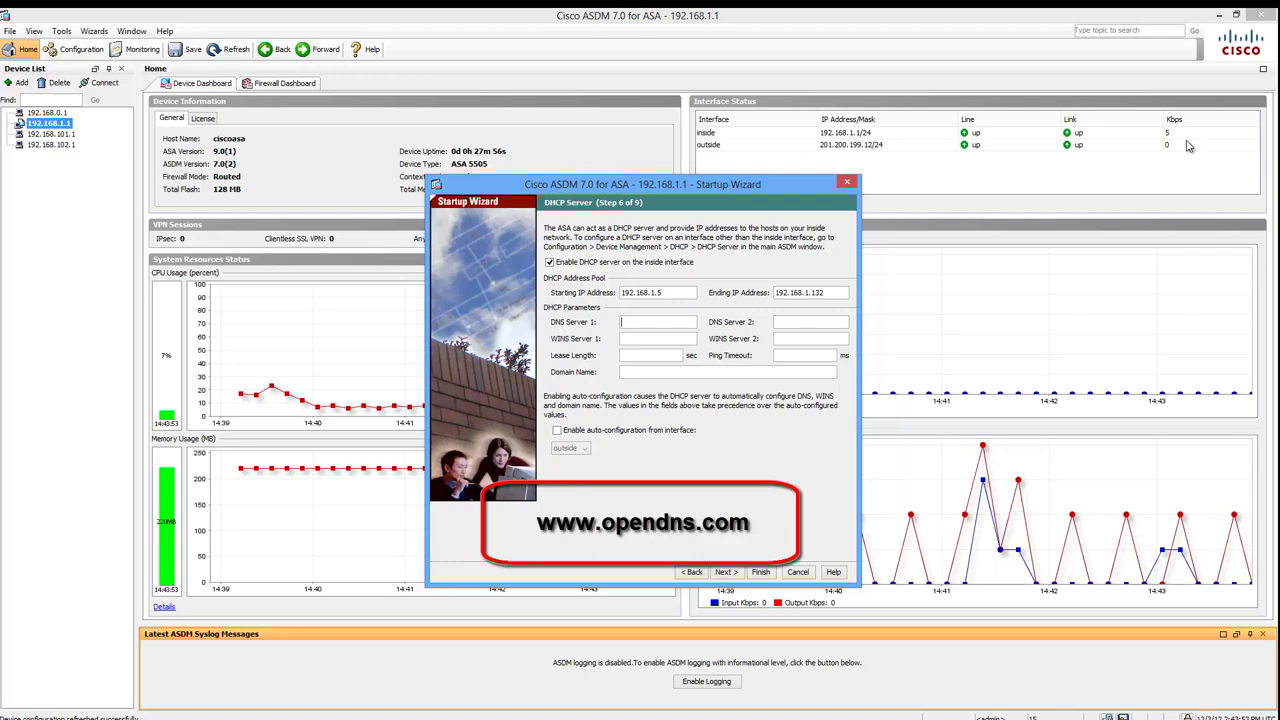
# - Set DNS 208.67.222.222 and 208.67.220.220, lease 86400, ping timeout 50, domain soundtraining.net
pyautogui.write('208.67.222.222')
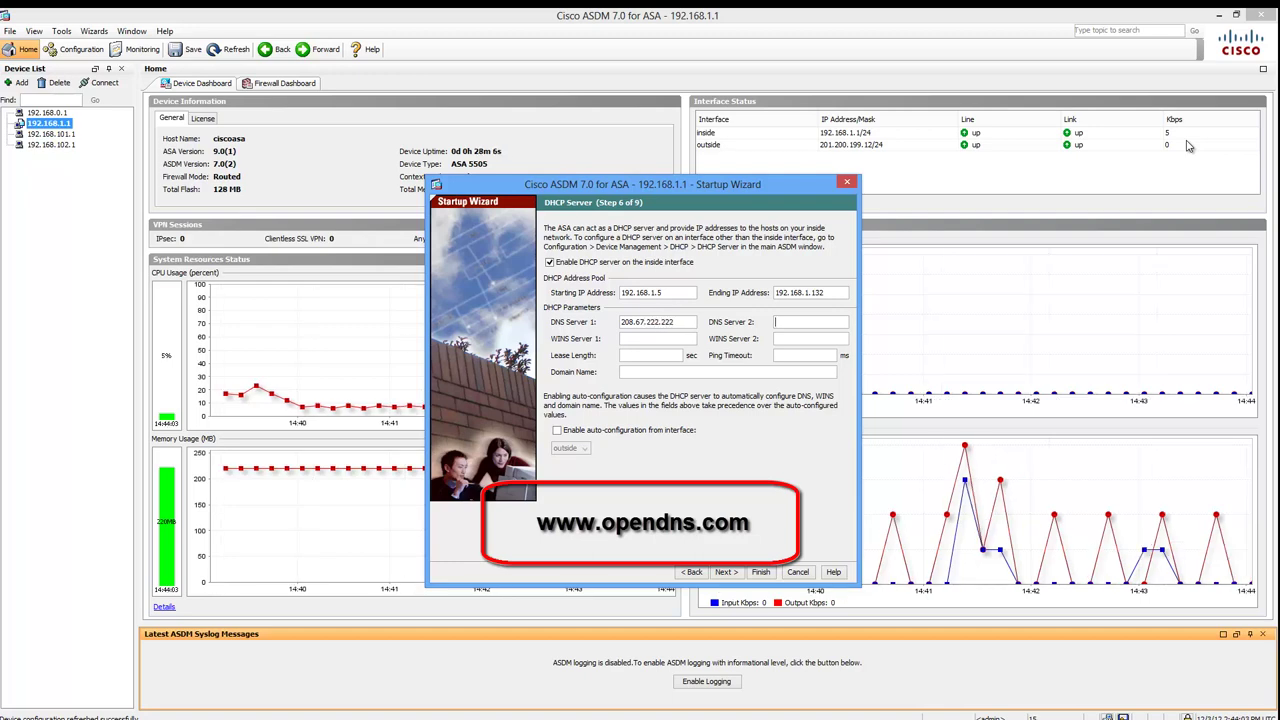
pyautogui.write('208.67.220.220')
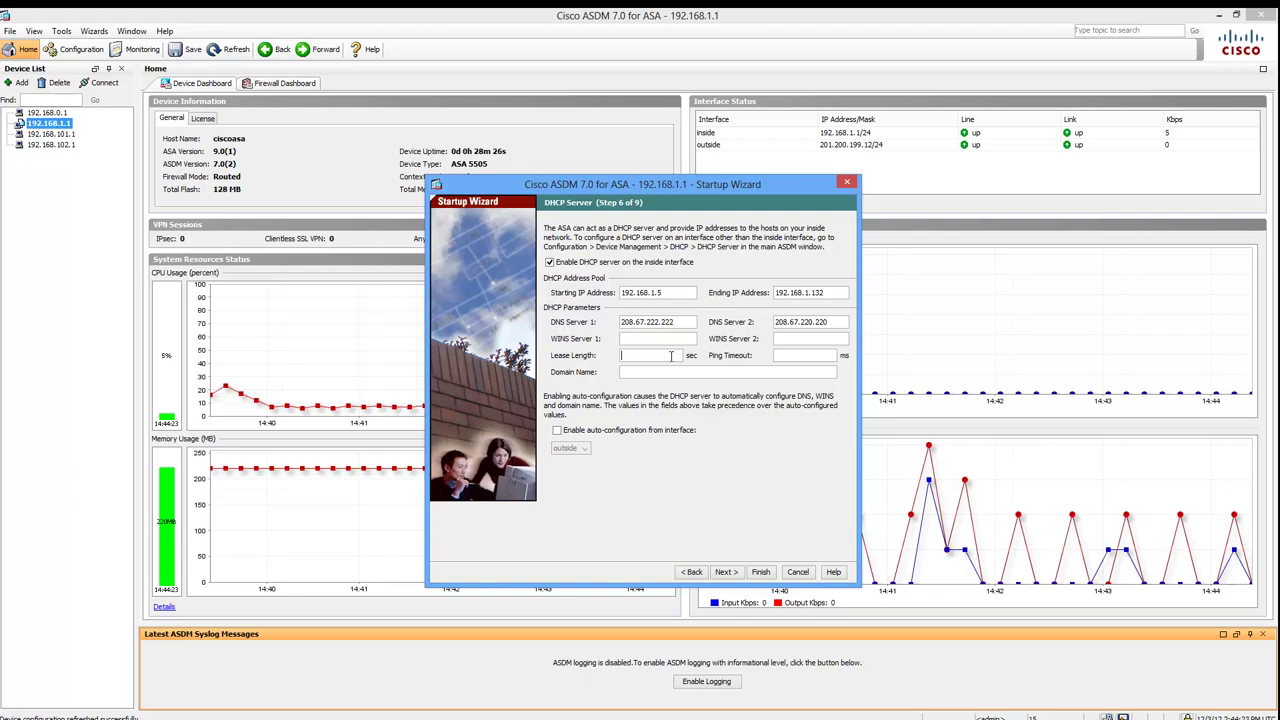
pyautogui.write('86400')
pyautogui.click(815, 354)
pyautogui.write('60')
pyautogui.press('BackSpace')
pyautogui.press('BackSpace')
pyautogui.write('50')
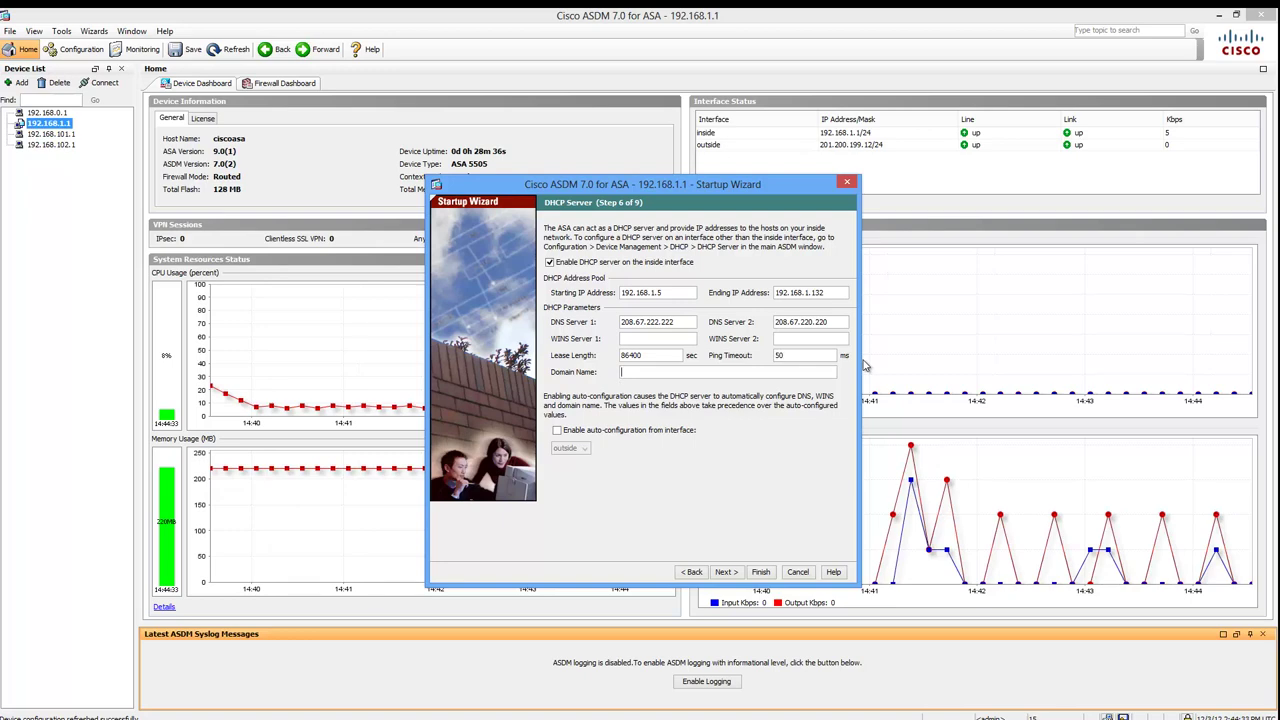
pyautogui.write('soundtraining.ne')
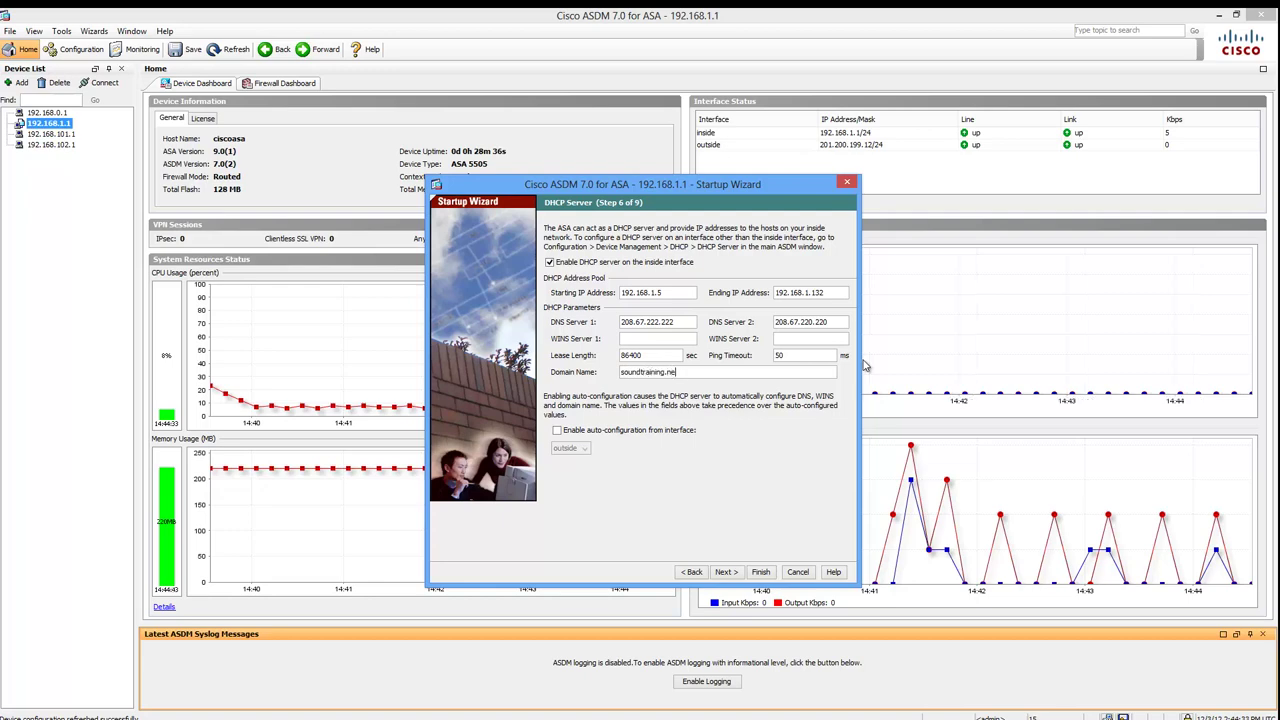
pyautogui.write('t')
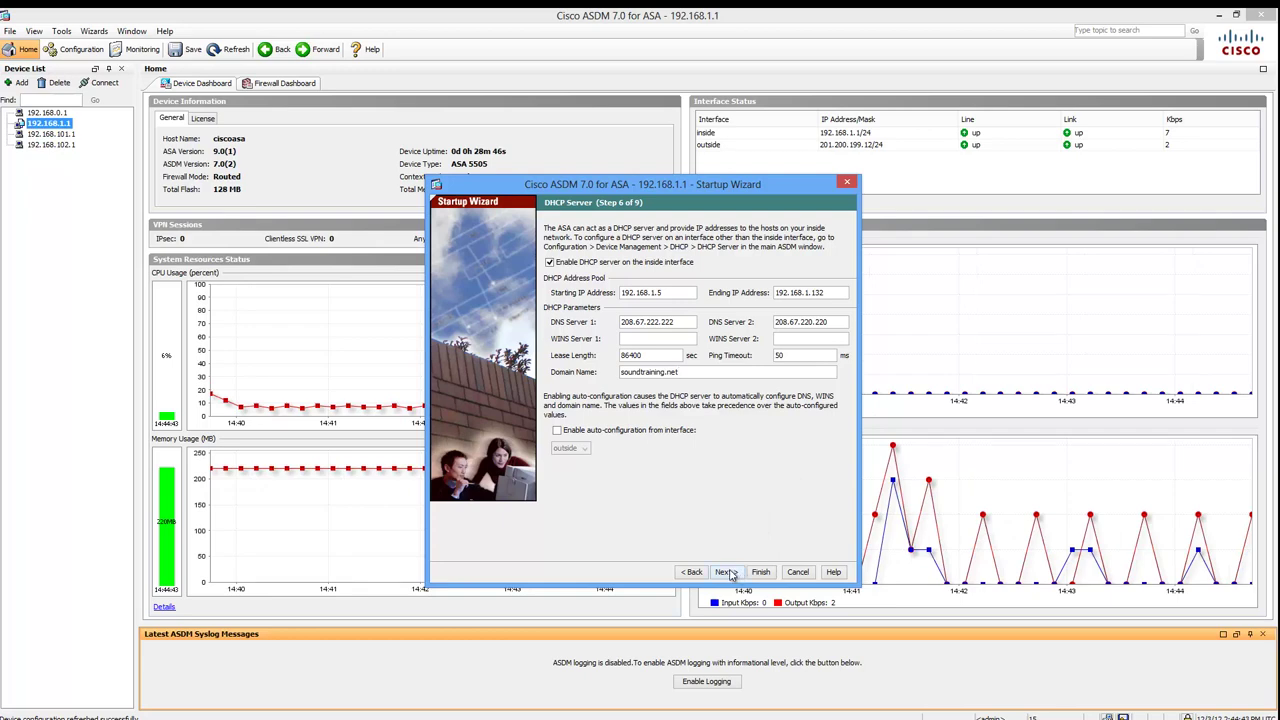
# - Choose Port Address Translation using the outside interface's IP address for inside traffic
pyautogui.click(727, 572)
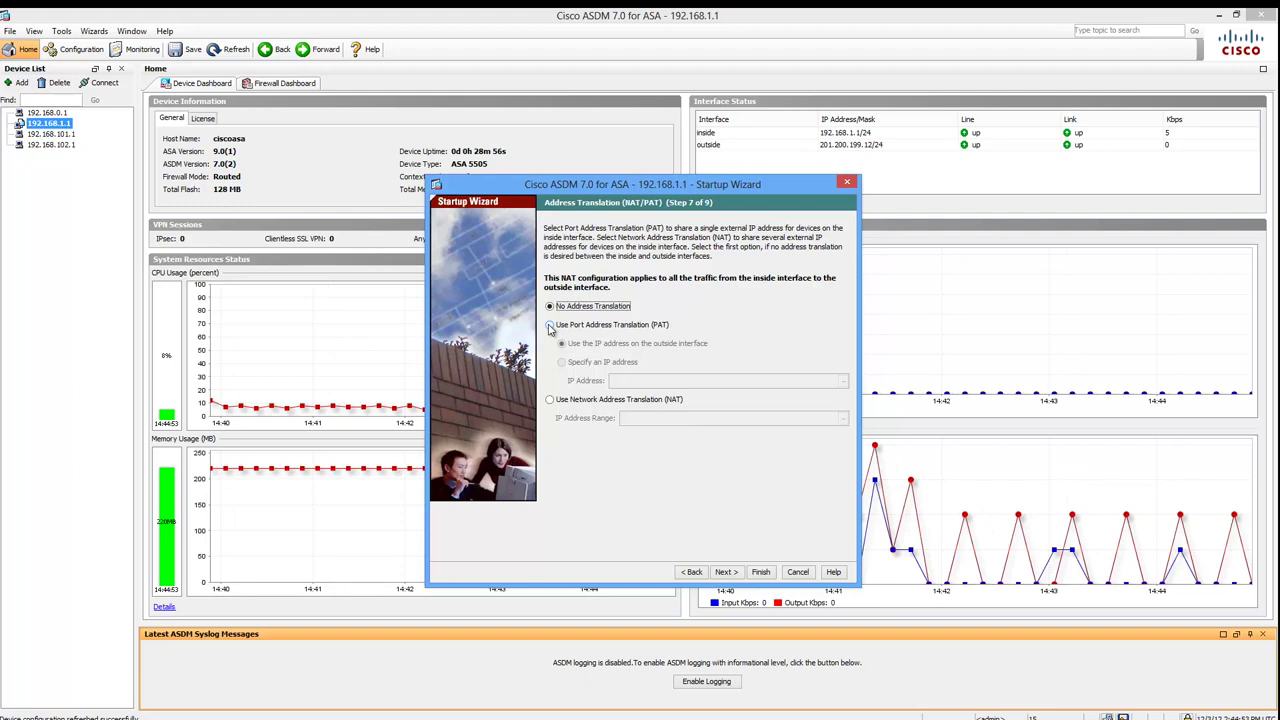
pyautogui.click(549, 326)
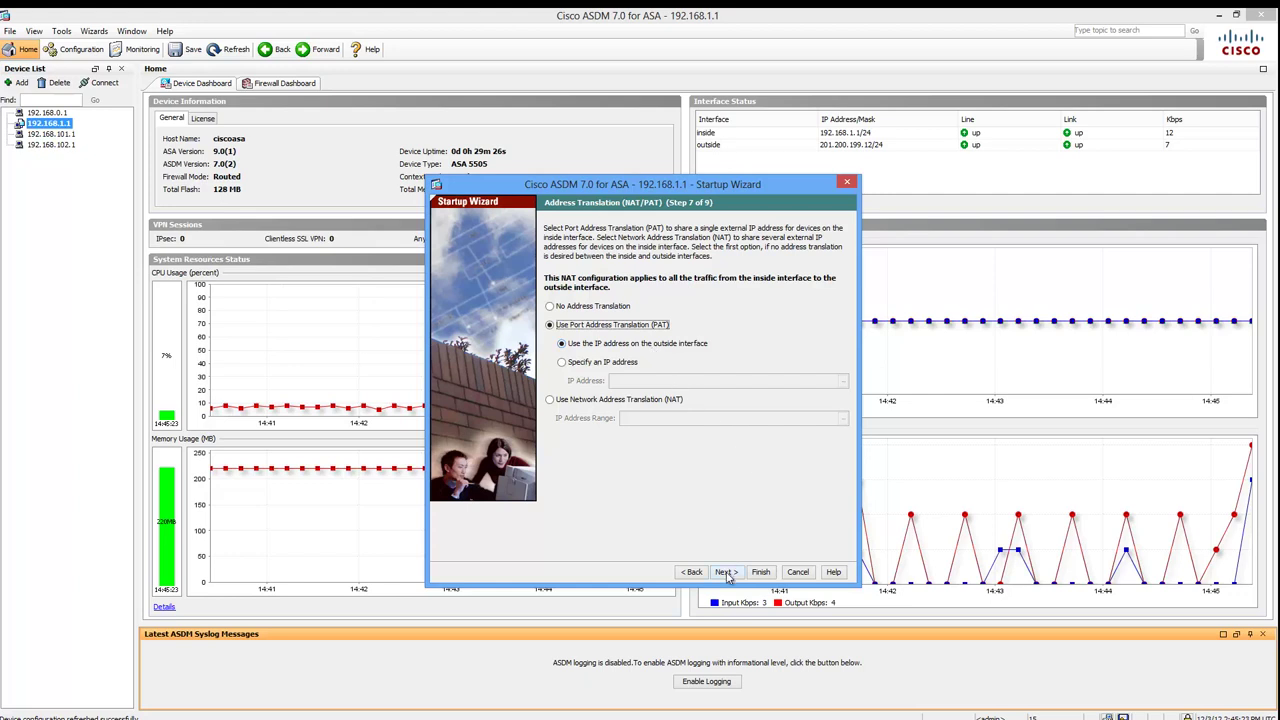
pyautogui.click(727, 575)
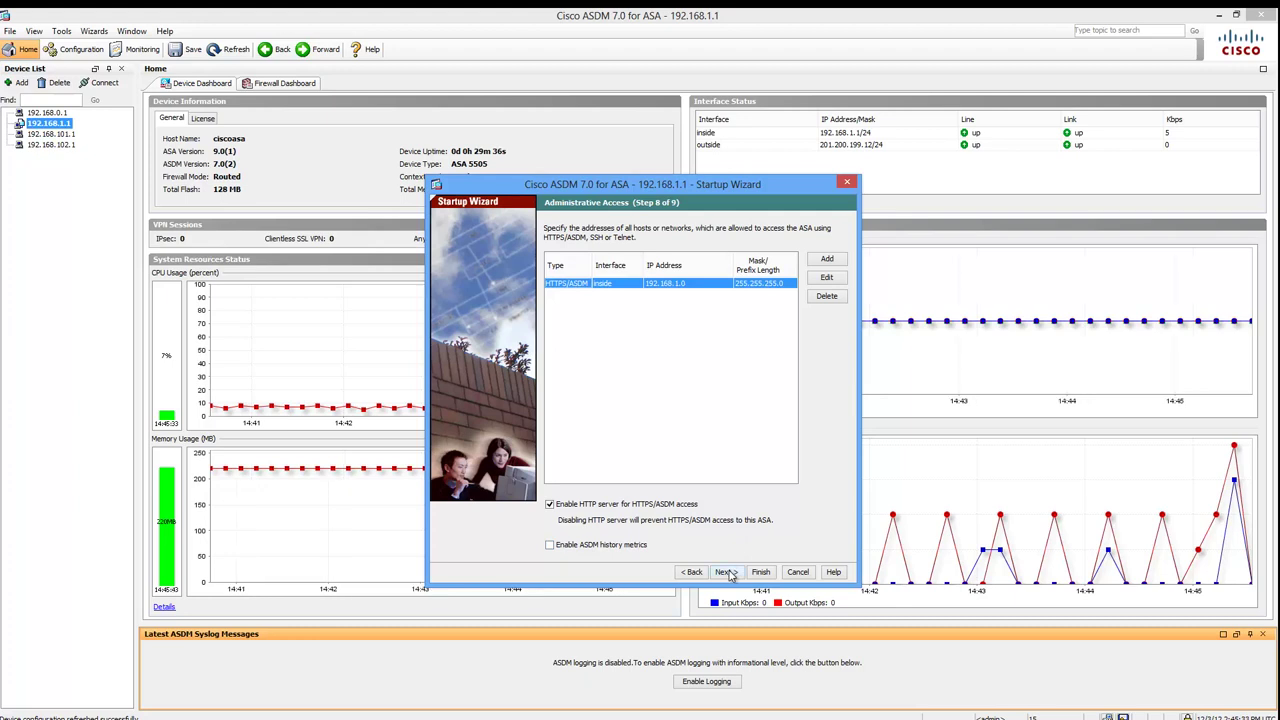
# - Keep the HTTPS/ASDM entry for inside 192.168.1.0/255.255.255.0 and reach the summary
pyautogui.click(728, 573)
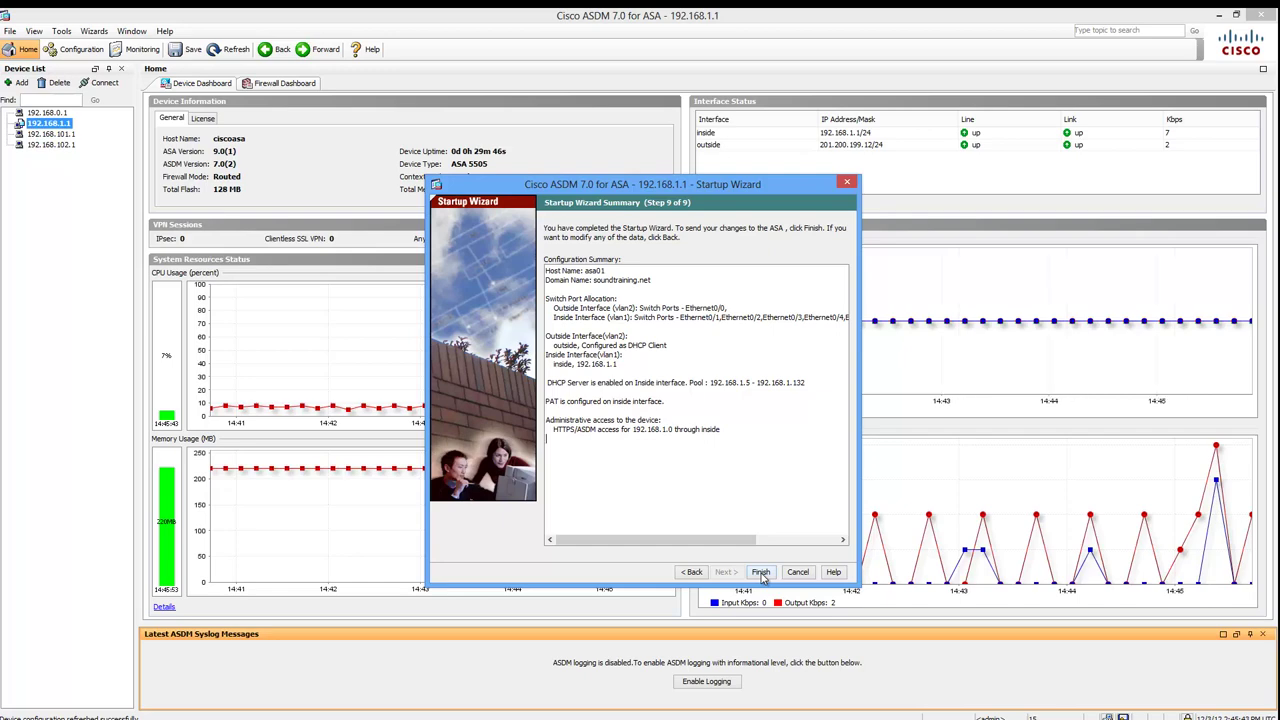
# - Send the wizard configuration to the ASA, log back in with the password, and enable logging
pyautogui.click(761, 574)
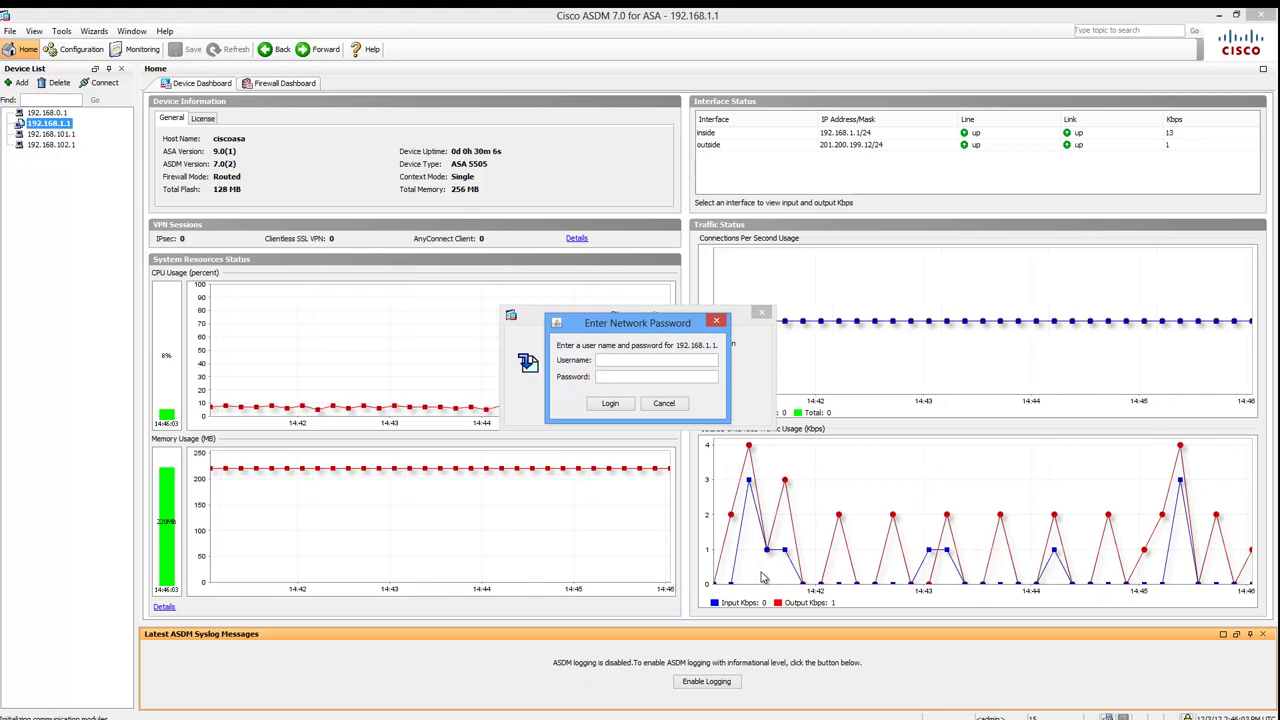
pyautogui.press('Tab')
pyautogui.write('cisco123')
pyautogui.click(601, 403)
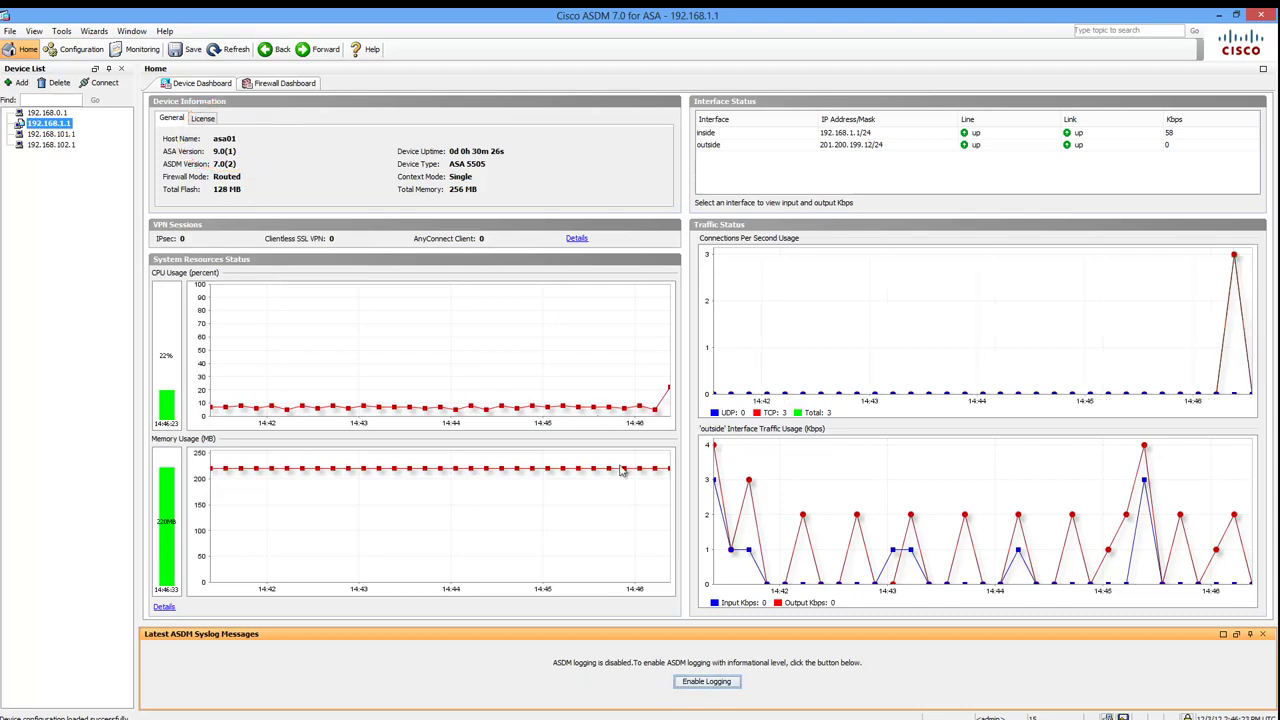
pyautogui.click(705, 682)
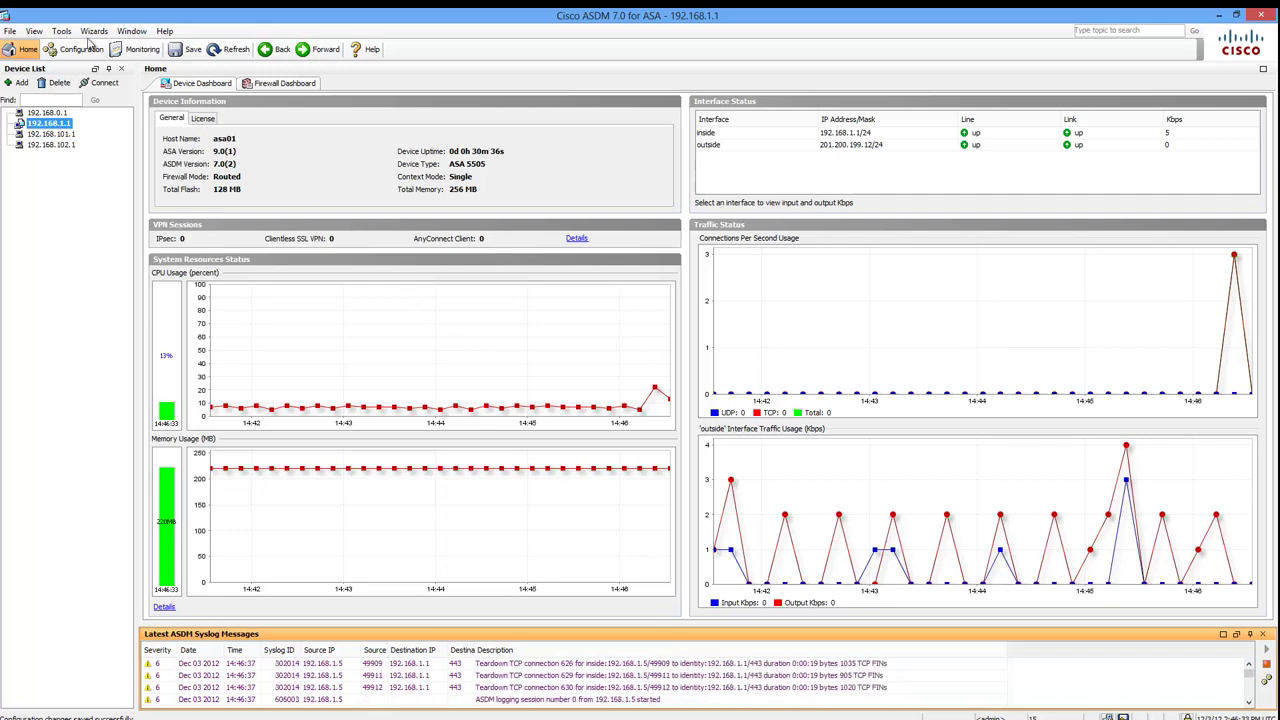
# - Turn on 'Preview commands before sending them to the device' in ASDM Preferences
pyautogui.click(62, 31)
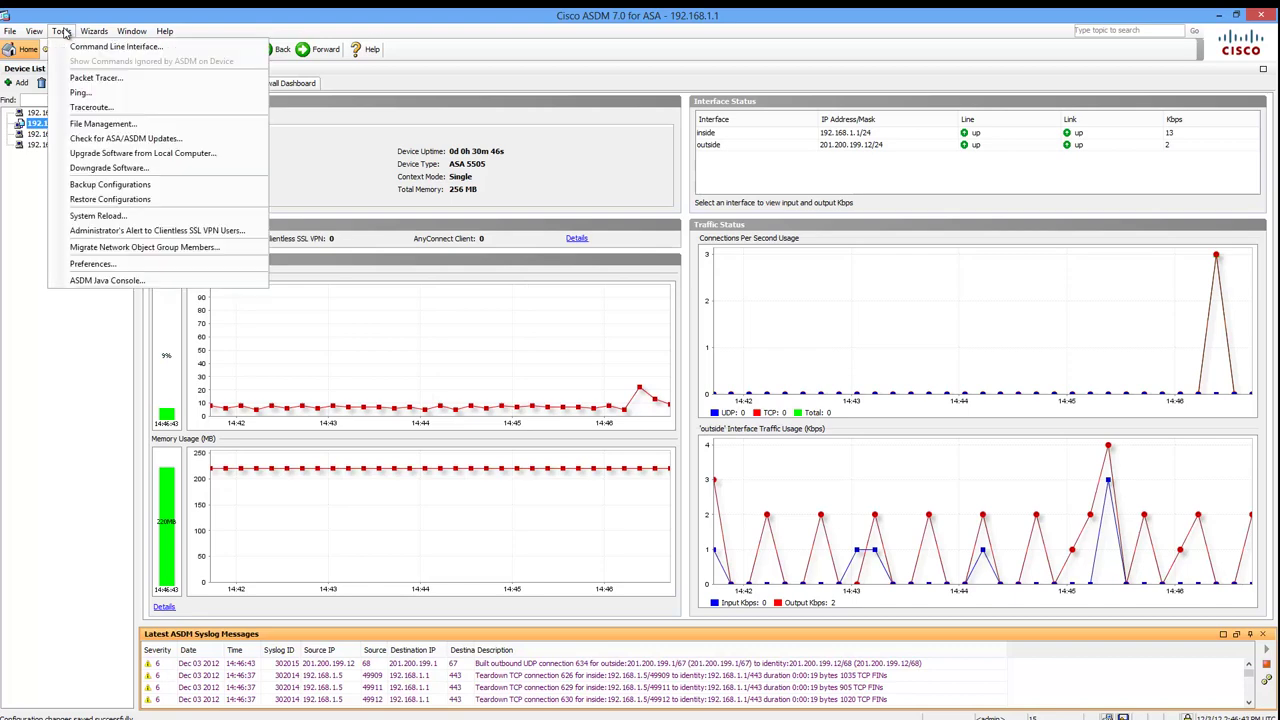
pyautogui.click(104, 267)
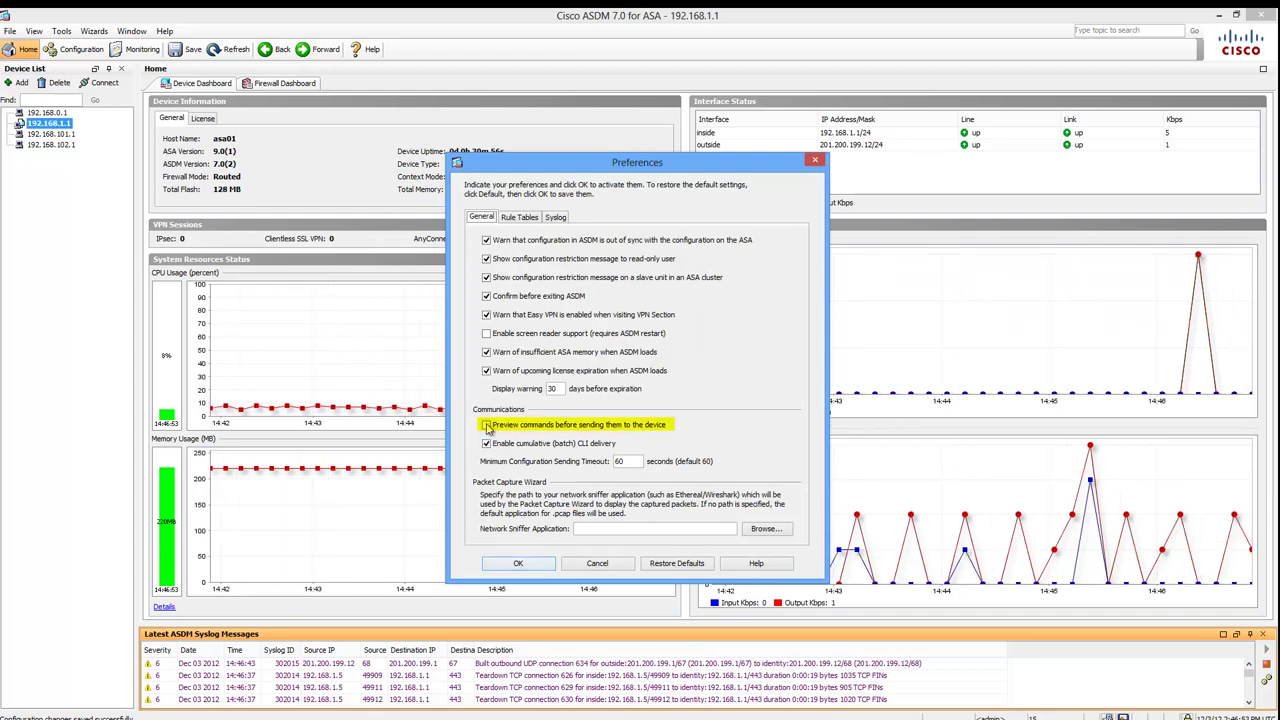
pyautogui.click(487, 425)
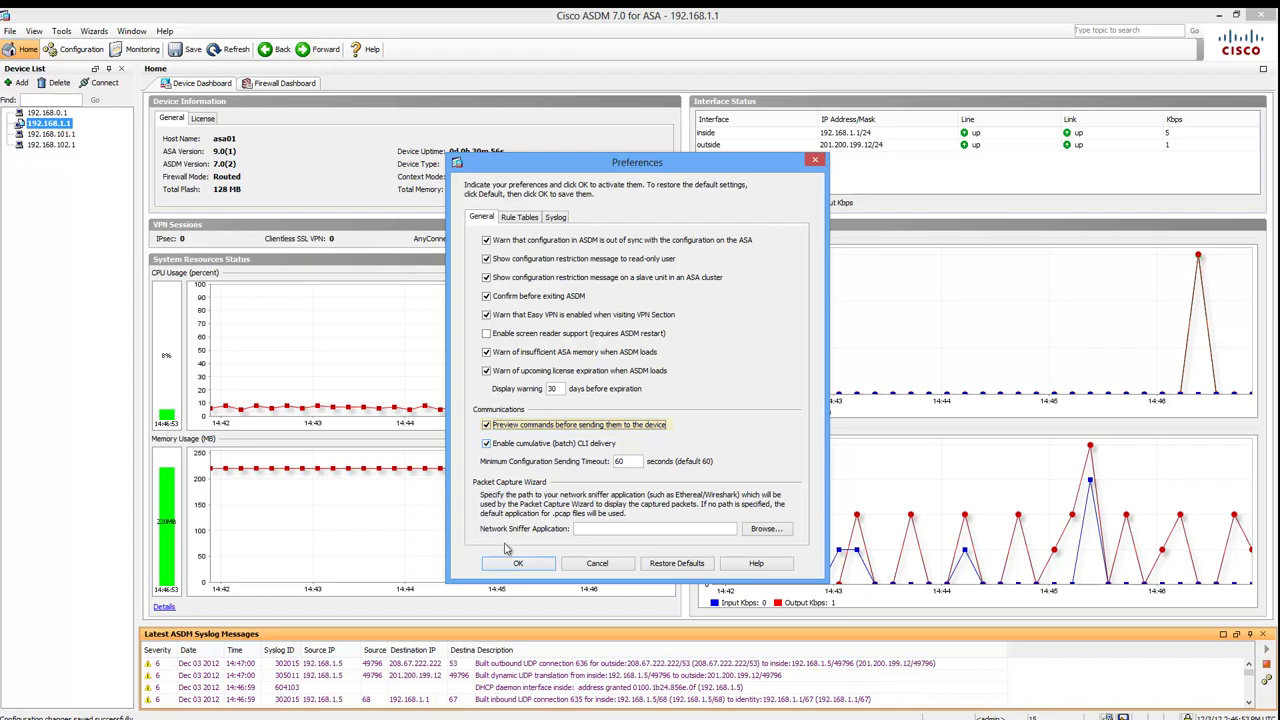
pyautogui.click(516, 565)
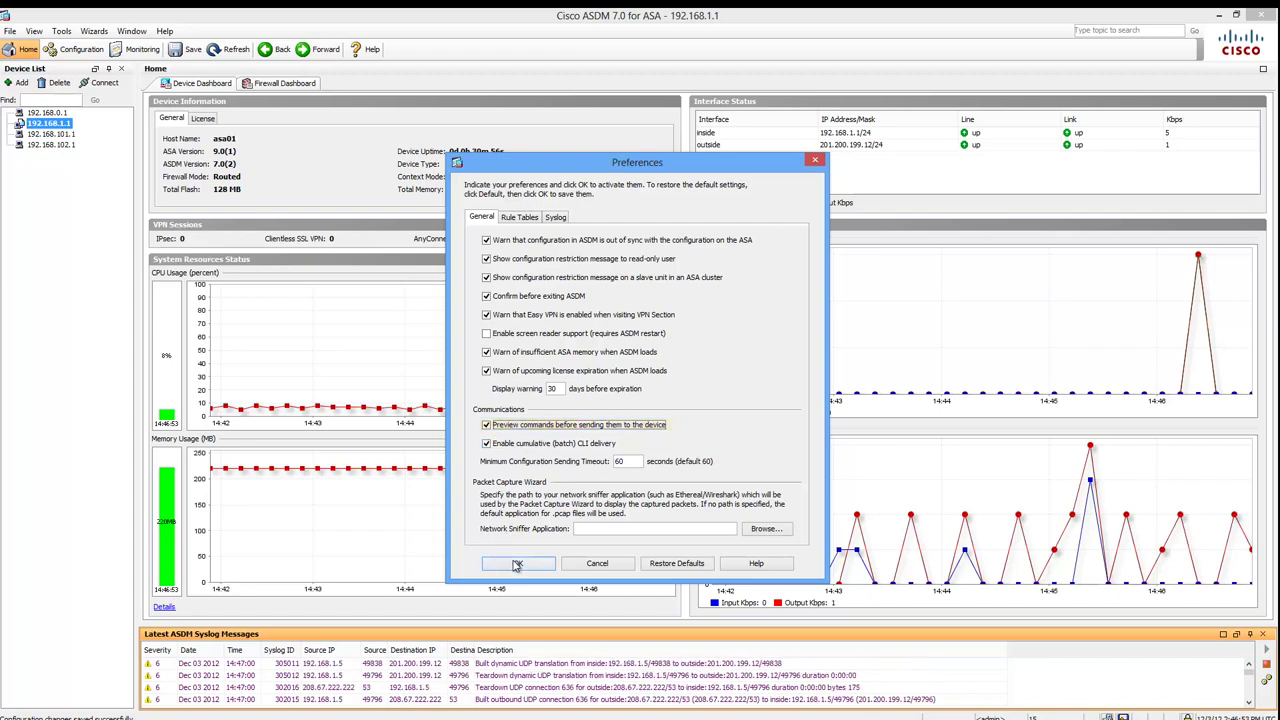